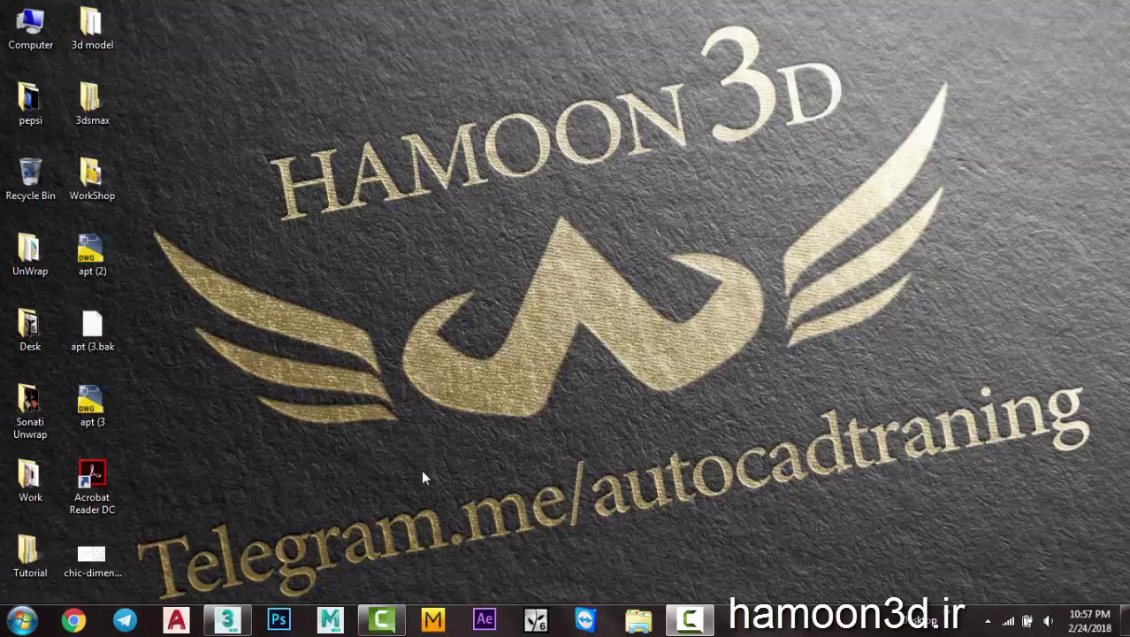
# Assign the beige VRayMtl Material #2 from slot 2 to the blue wavy plane
pyautogui.click(227, 619)
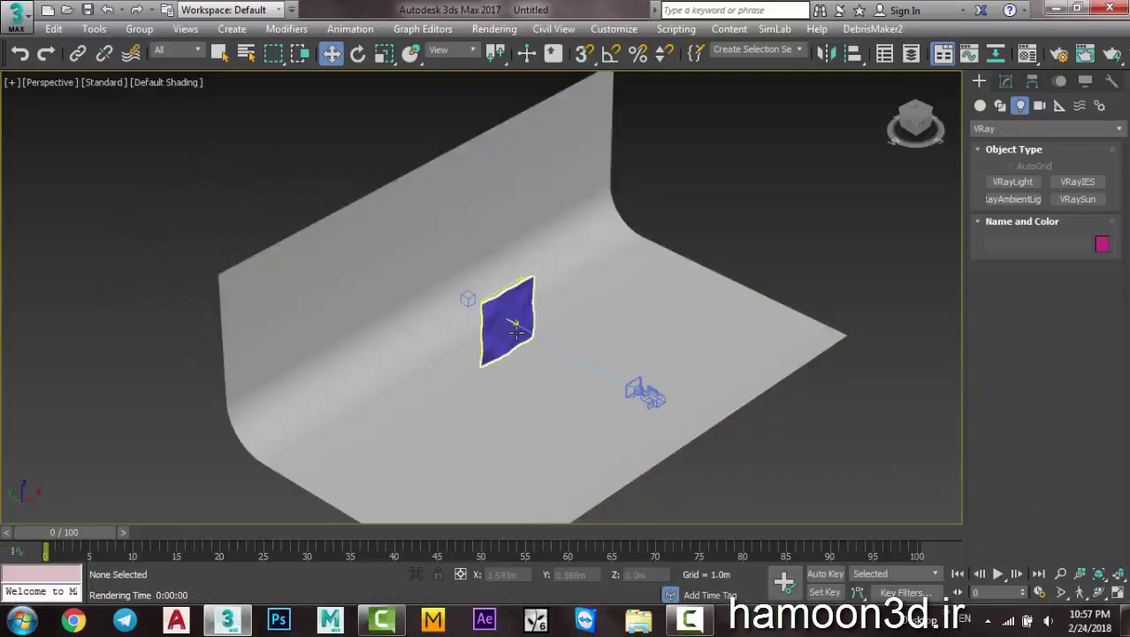
pyautogui.scroll(3, 515, 329)
pyautogui.scroll(3, 517, 322)
pyautogui.moveTo(517, 323)
pyautogui.keyDown('alt'); pyautogui.mouseDown(button='middle')
pyautogui.moveTo(613, 277)
pyautogui.moveTo(610, 301)
pyautogui.moveTo(585, 323)
pyautogui.moveTo(523, 322)
pyautogui.mouseUp(button='middle'); pyautogui.keyUp('alt')
pyautogui.scroll(5, 535, 305)
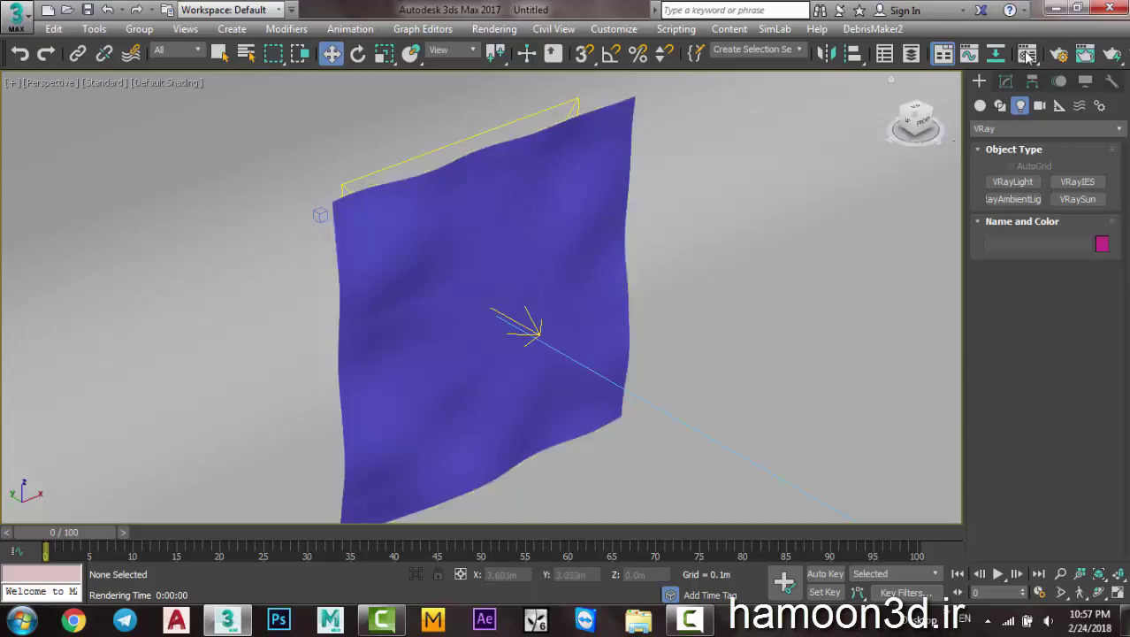
pyautogui.click(1027, 54)
pyautogui.moveTo(682, 95); pyautogui.dragTo(792, 104)
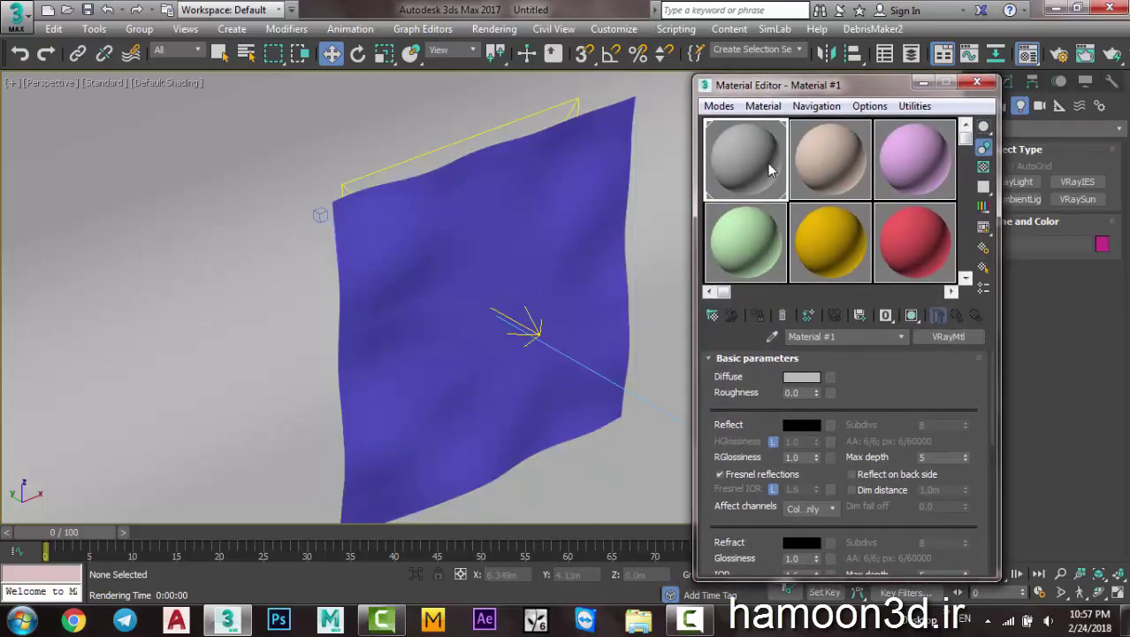
pyautogui.click(807, 152)
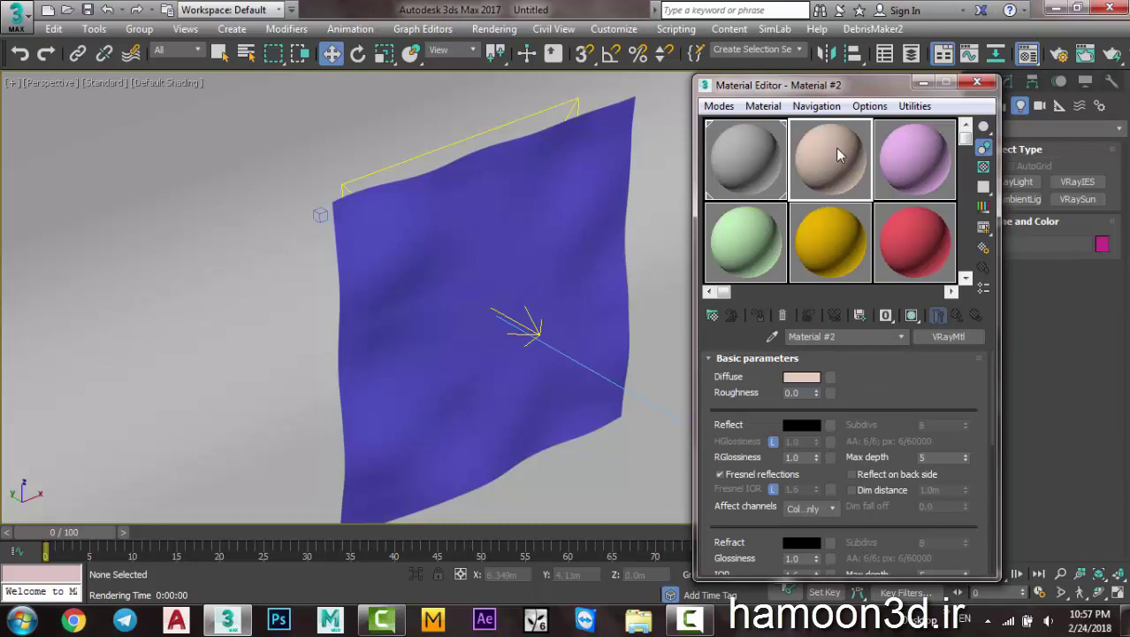
pyautogui.moveTo(823, 156); pyautogui.dragTo(638, 192)
pyautogui.click(552, 177)
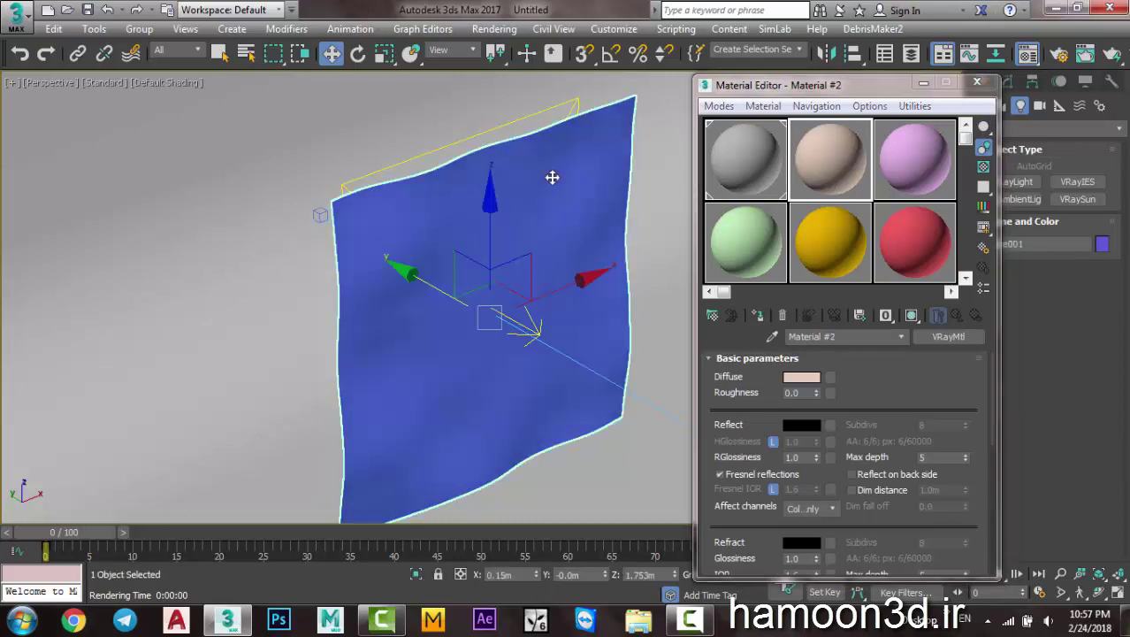
pyautogui.click(758, 315)
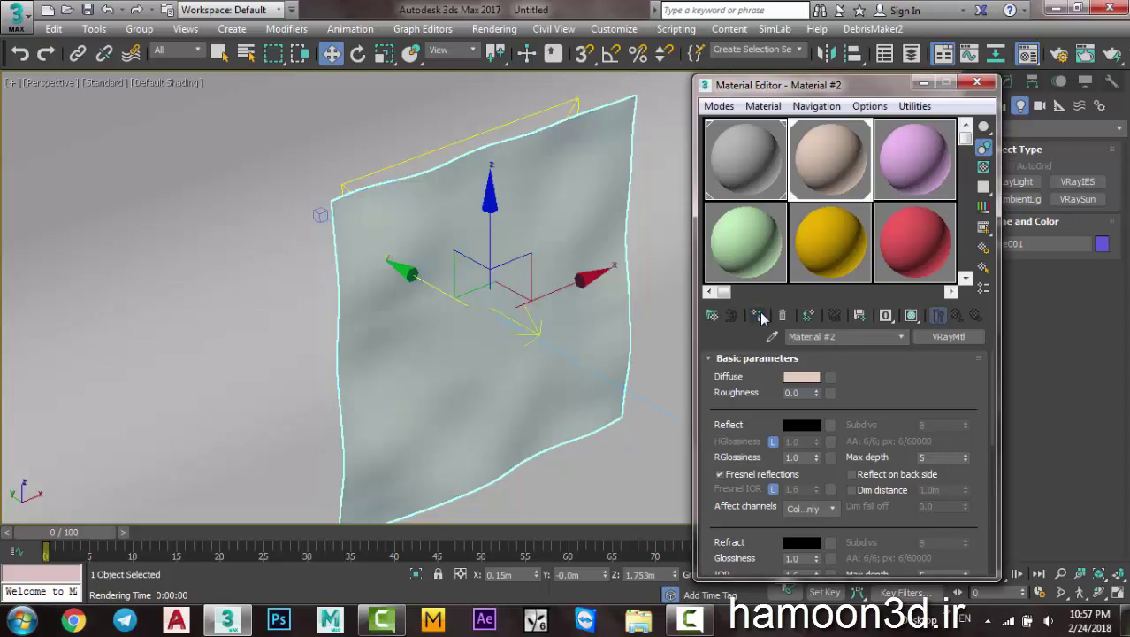
# Convert Material #2 to VRay2SidedMtl, keeping the old VRayMtl as its front sub-material
pyautogui.click(948, 337)
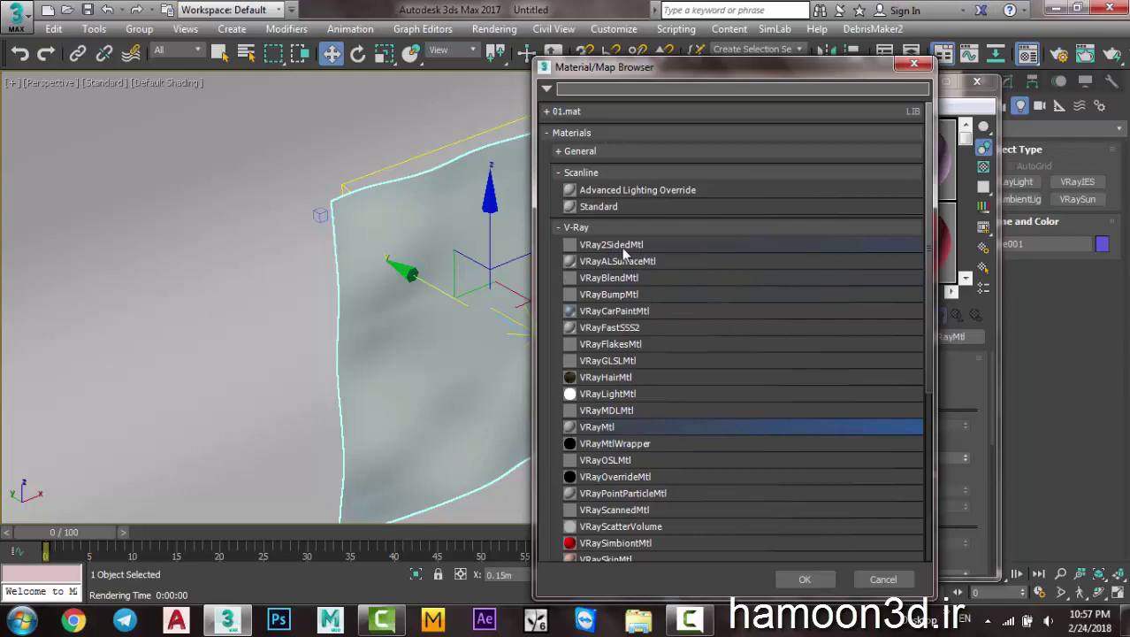
pyautogui.doubleClick(622, 248)
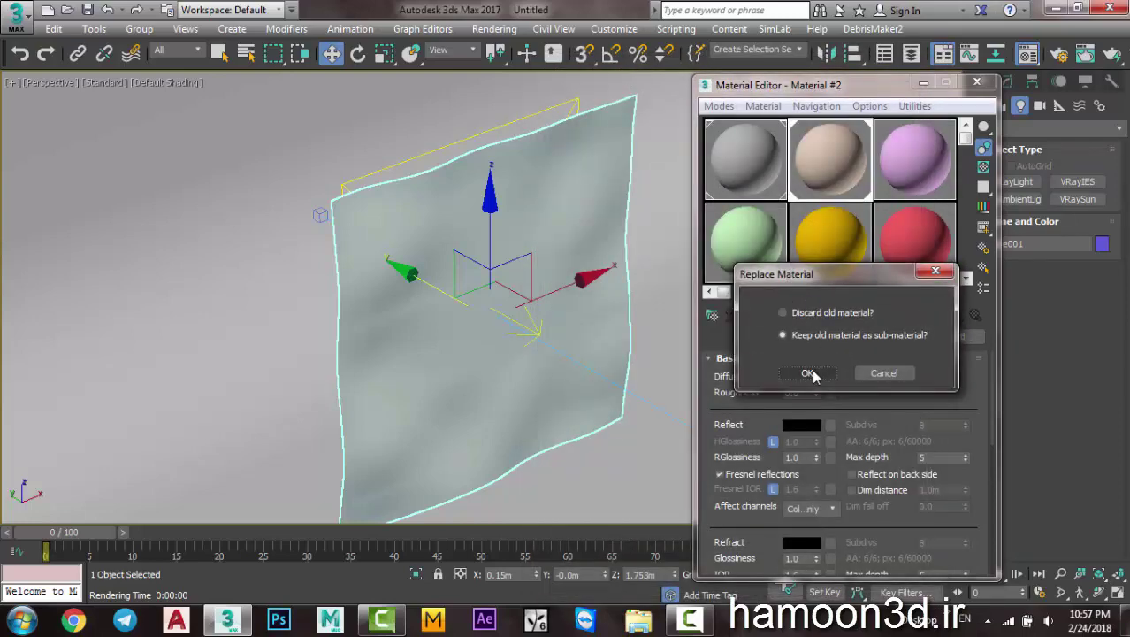
pyautogui.click(810, 374)
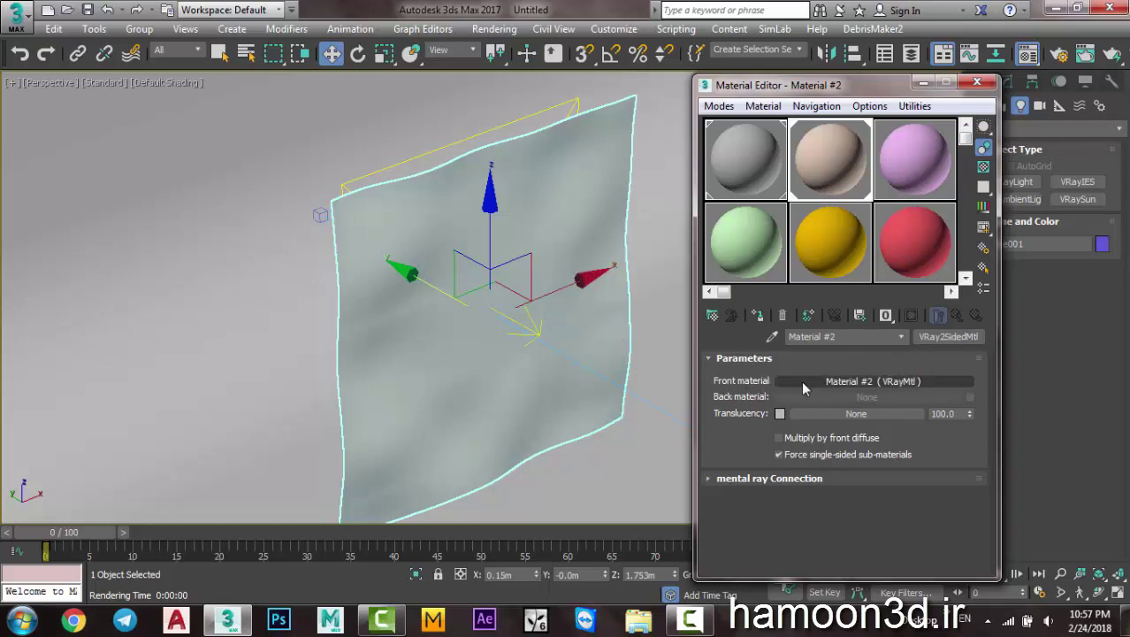
# Show a checkered sample background for the front material and put a Bitmap in its diffuse slot
pyautogui.click(849, 379)
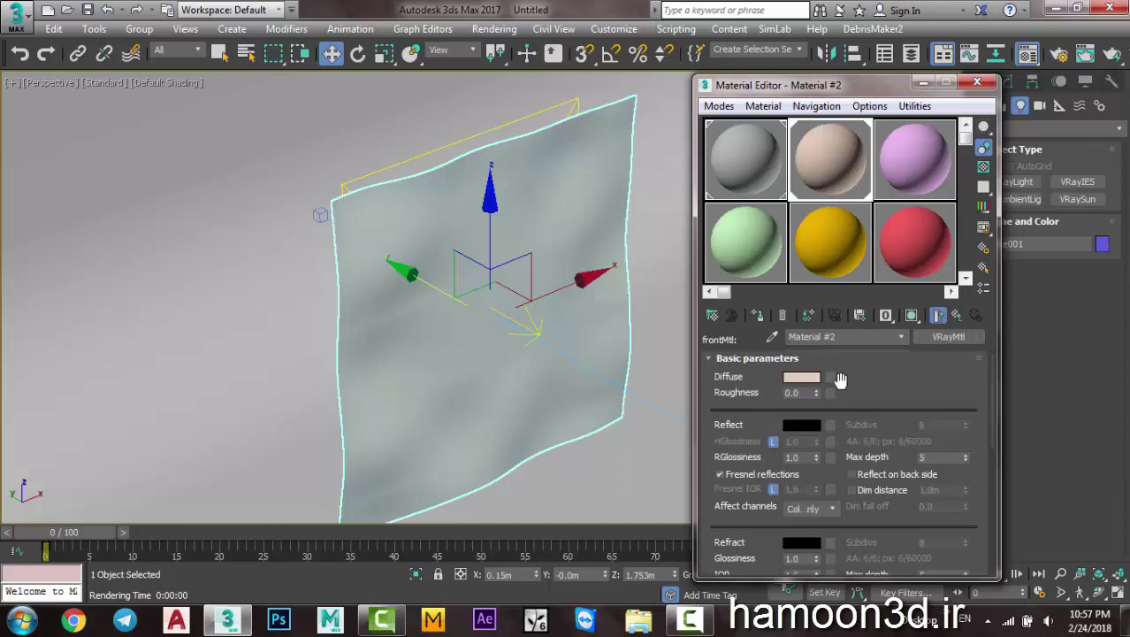
pyautogui.doubleClick(831, 166)
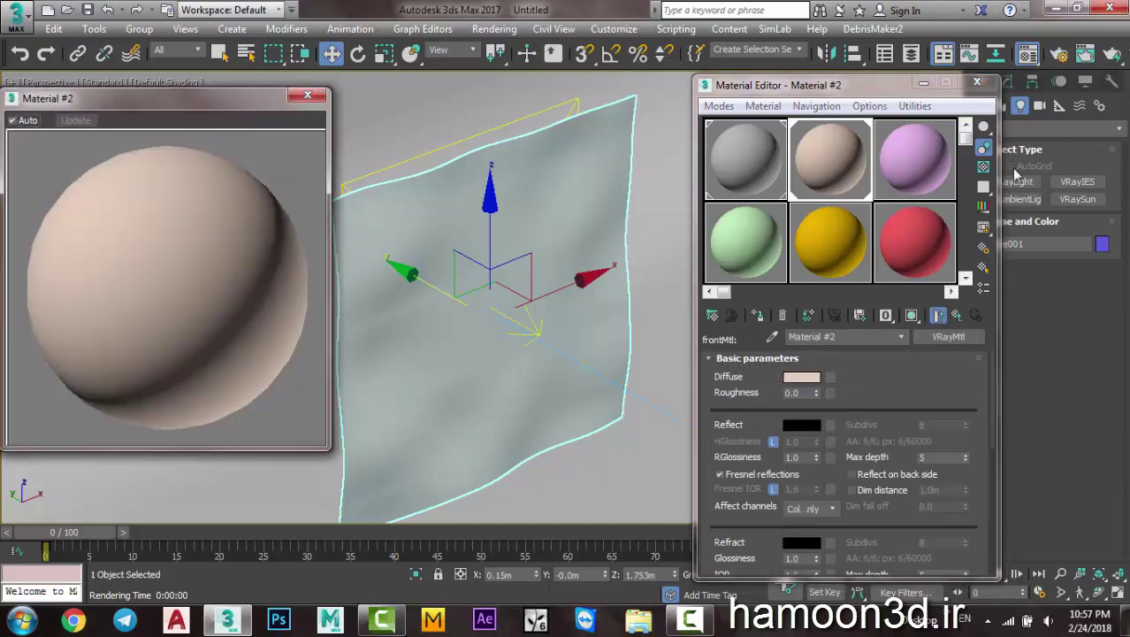
pyautogui.click(983, 166)
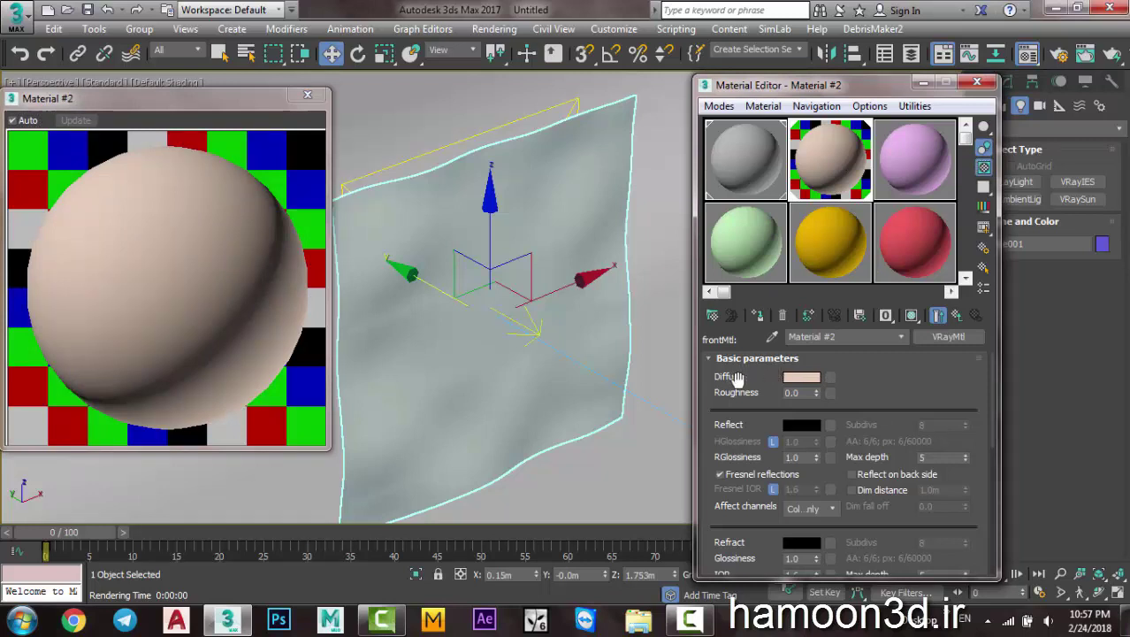
pyautogui.click(831, 379)
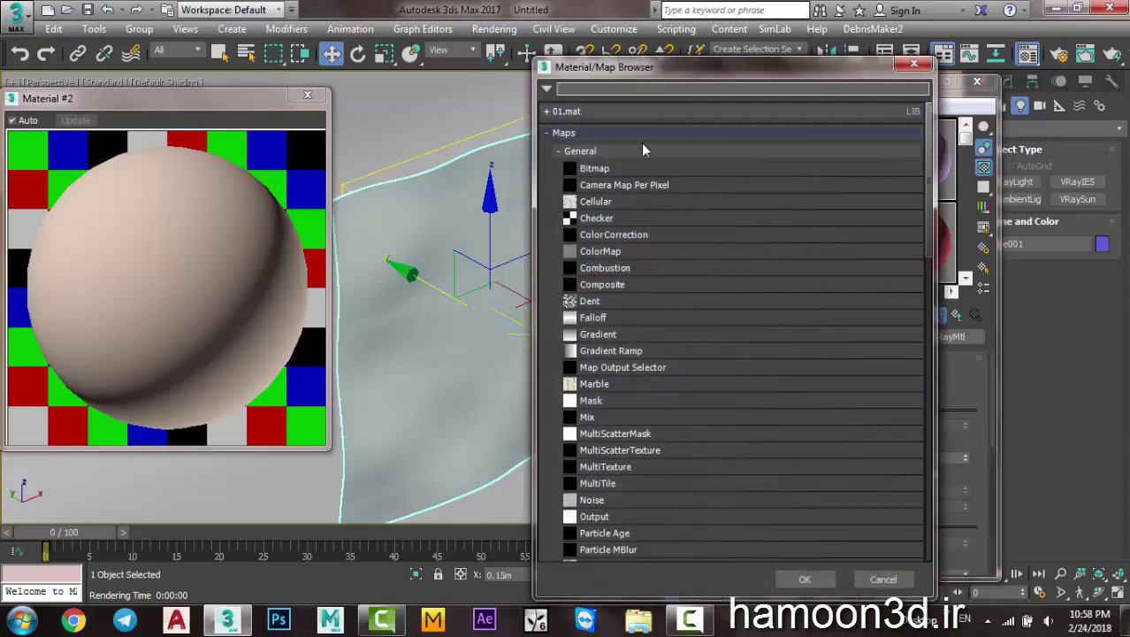
pyautogui.doubleClick(631, 168)
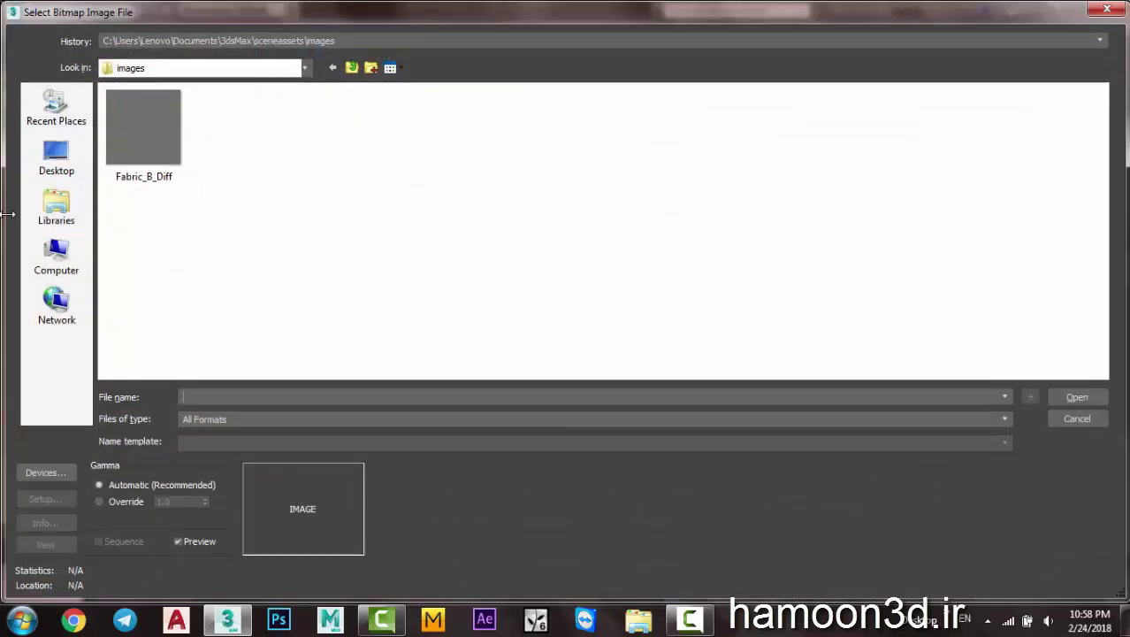
# Browse to H:\3dsmax\Map\Oxide, then select and preview the 'paper text' image
pyautogui.click(56, 257)
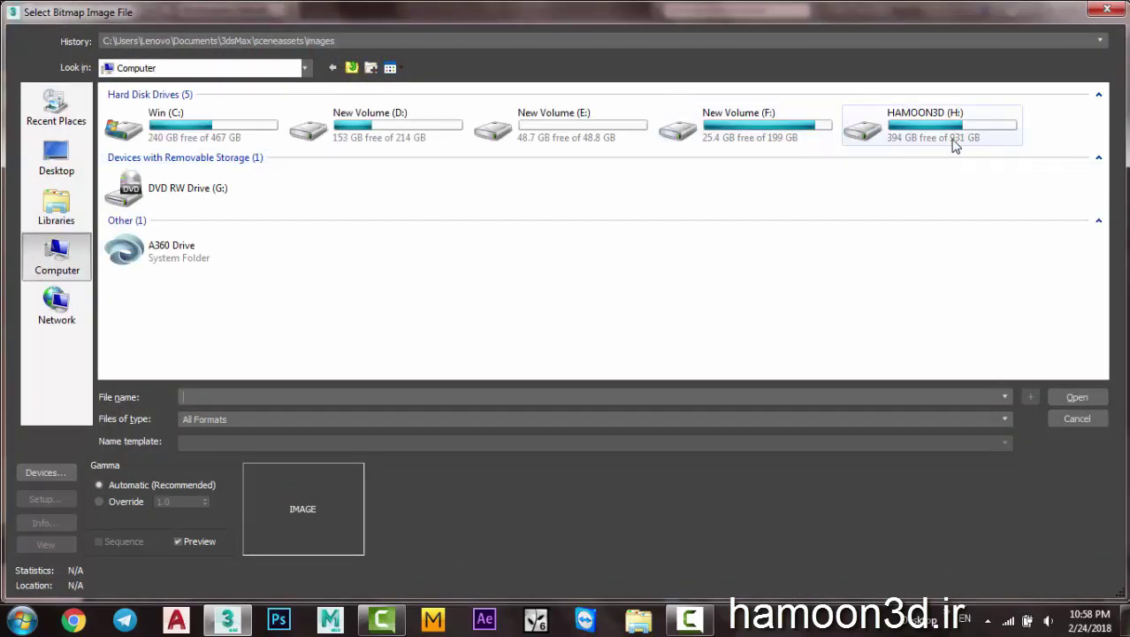
pyautogui.doubleClick(951, 141)
pyautogui.doubleClick(132, 111)
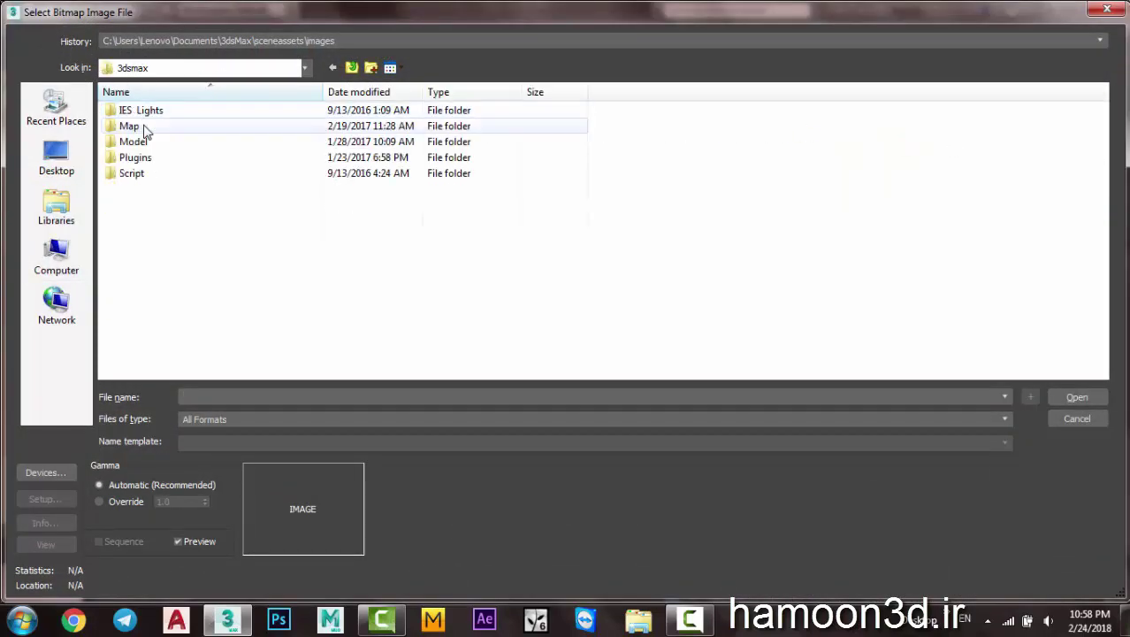
pyautogui.scroll(-2, 168, 283)
pyautogui.scroll(-2, 177, 309)
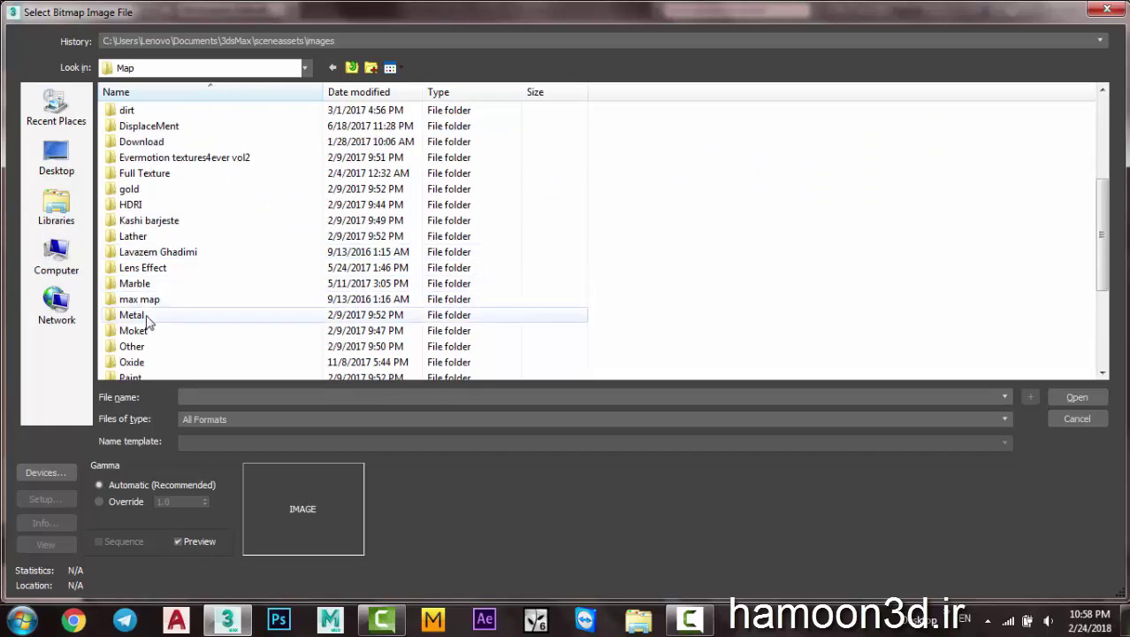
pyautogui.doubleClick(148, 364)
pyautogui.scroll(-5, 425, 252)
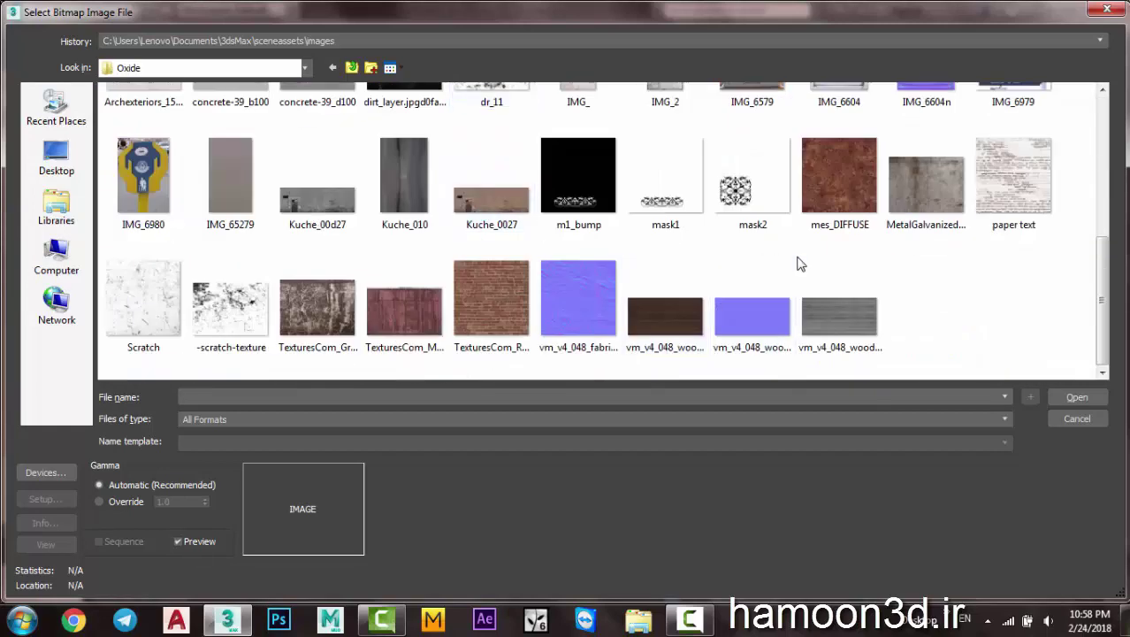
pyautogui.click(1013, 232)
pyautogui.click(45, 544)
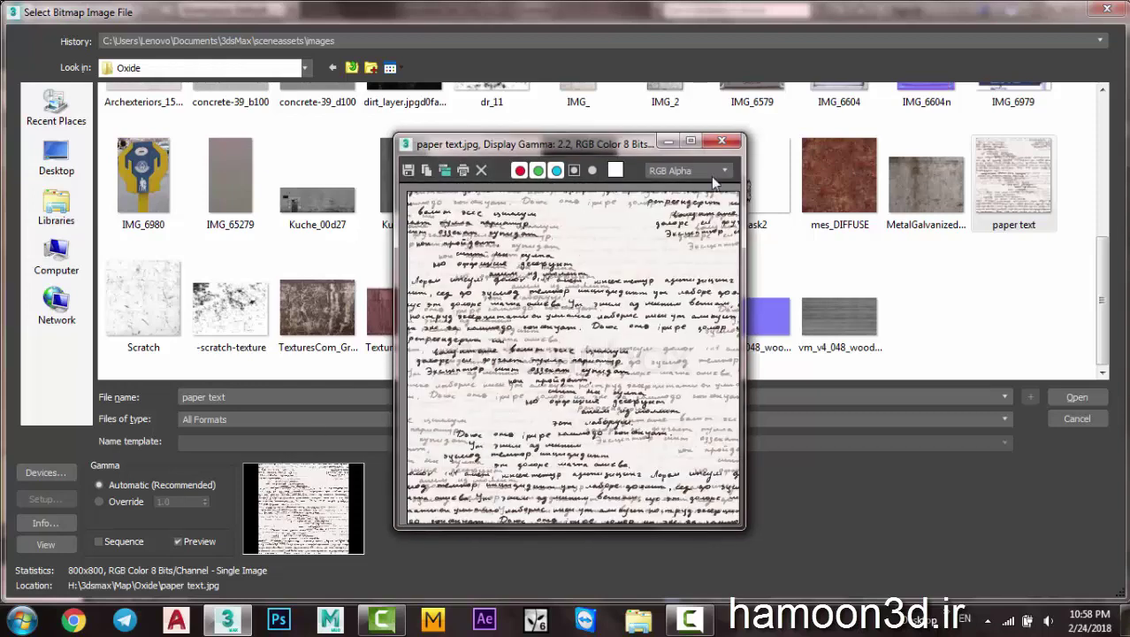
pyautogui.click(722, 141)
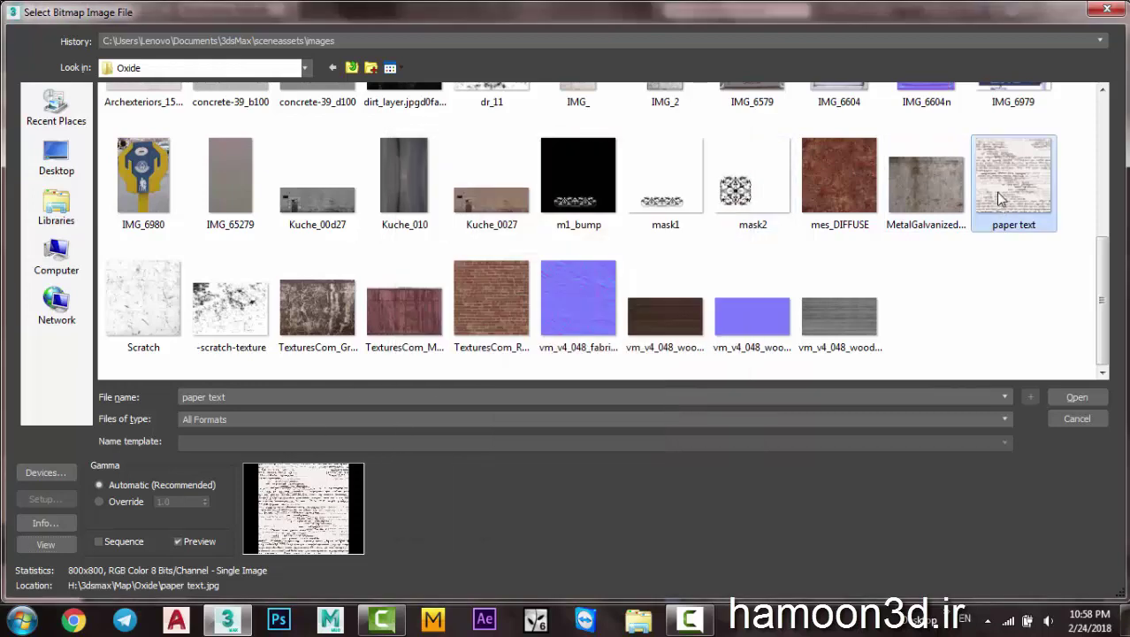
# Load 'paper text' as the diffuse map and display it shaded on the plane
pyautogui.doubleClick(999, 199)
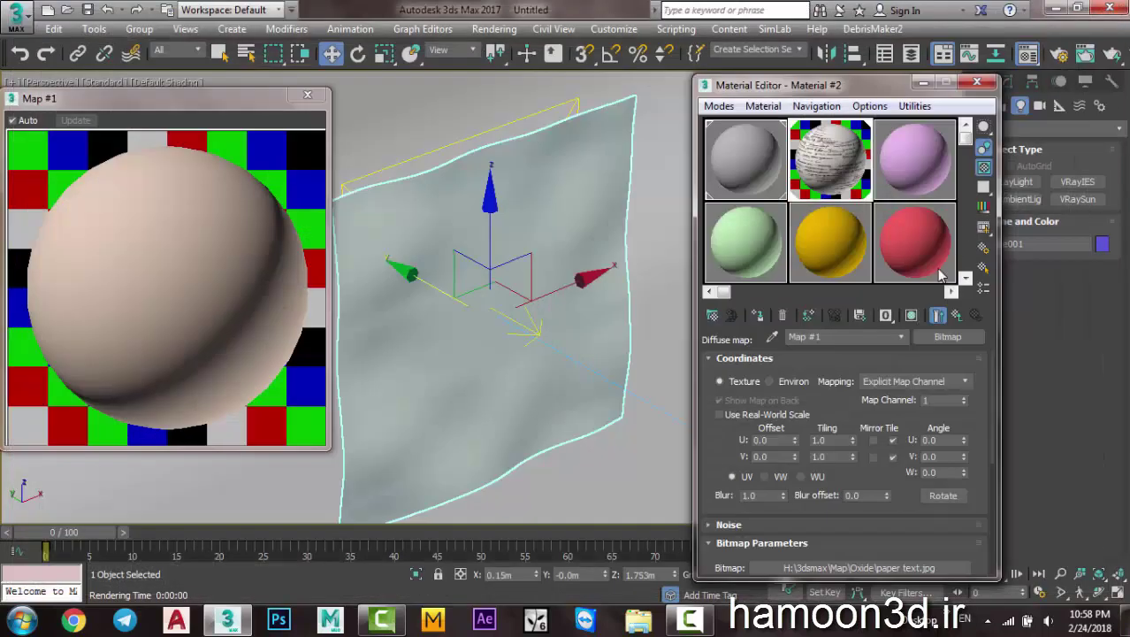
pyautogui.click(913, 320)
pyautogui.keyDown('alt'); pyautogui.moveTo(518, 298); pyautogui.dragTo(476, 308, button='middle'); pyautogui.keyUp('alt')
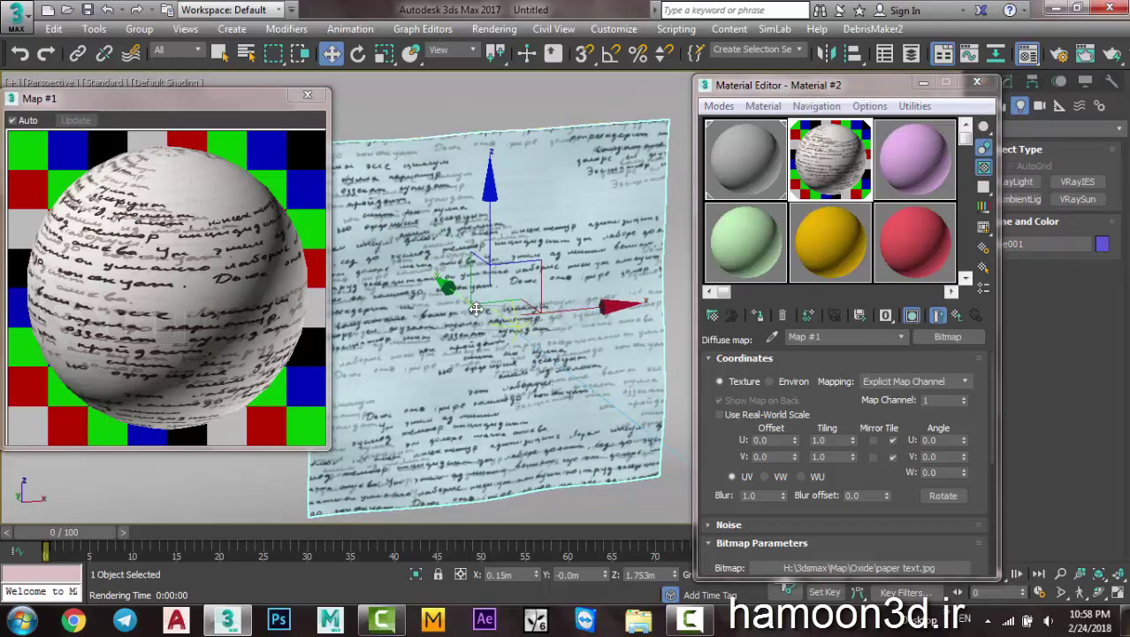
pyautogui.scroll(5, 476, 309)
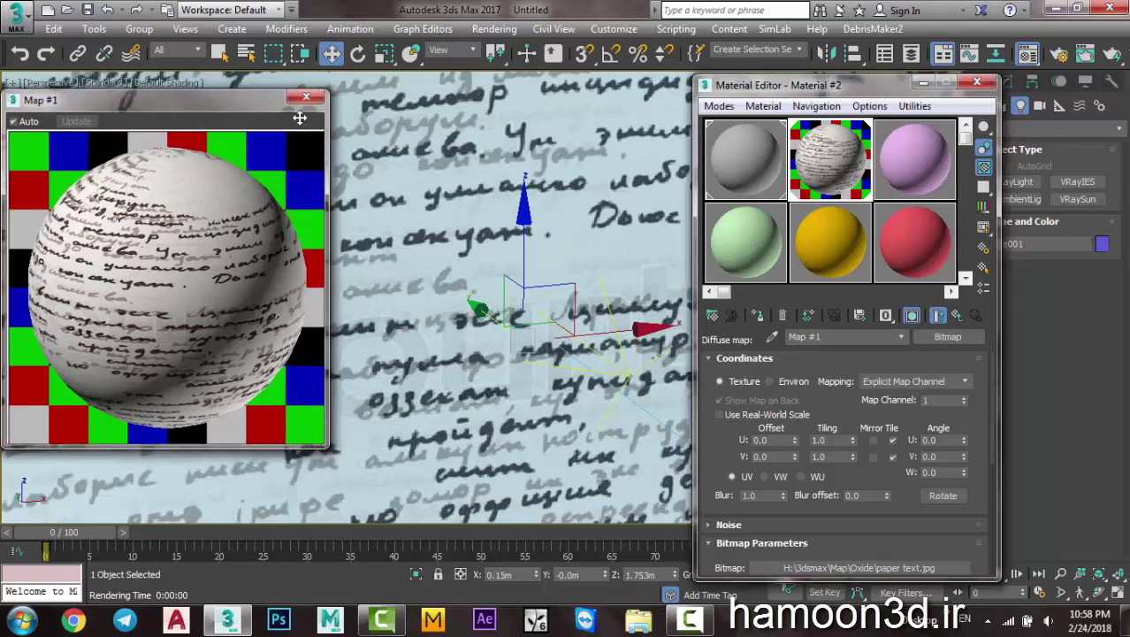
pyautogui.click(306, 95)
pyautogui.keyDown('alt'); pyautogui.moveTo(371, 141); pyautogui.dragTo(416, 155, button='middle'); pyautogui.keyUp('alt')
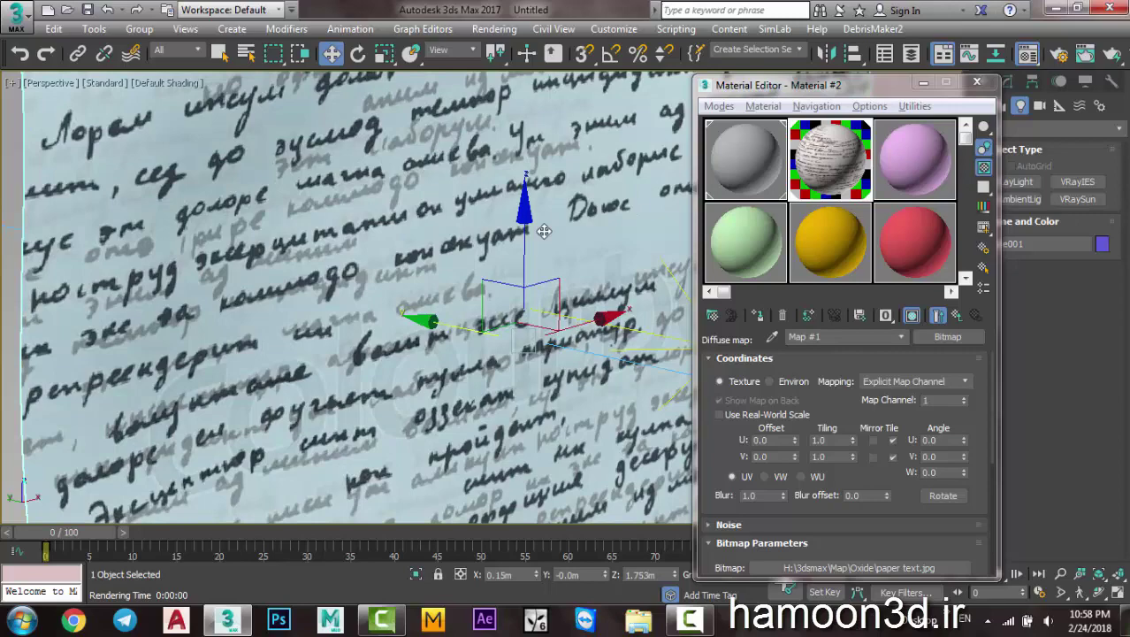
# View the plane through the physical camera with safe frame, returning to the front material
pyautogui.press('c')
pyautogui.hotkey('shift', 'f')
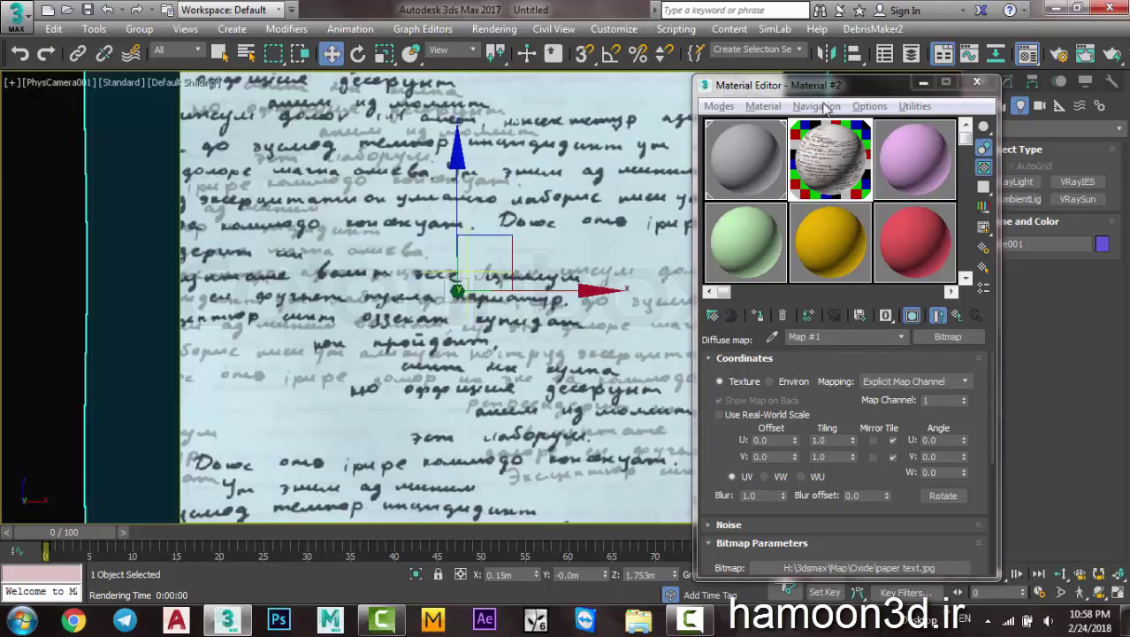
pyautogui.moveTo(824, 85)
pyautogui.mouseDown()
pyautogui.moveTo(763, 260)
pyautogui.moveTo(798, 78)
pyautogui.mouseUp()
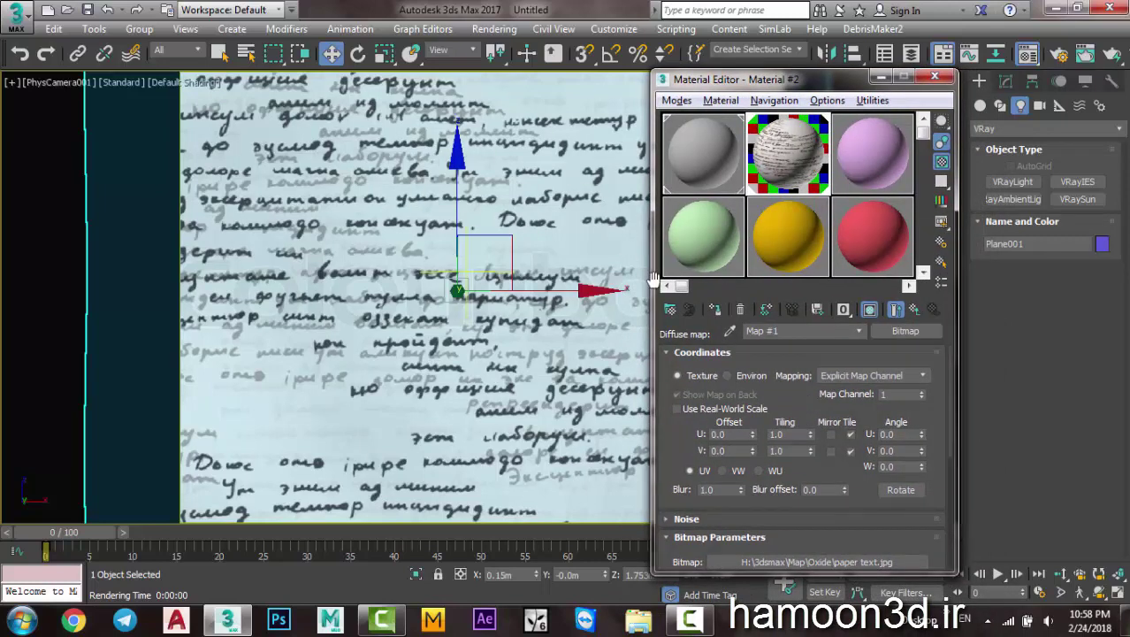
pyautogui.click(914, 309)
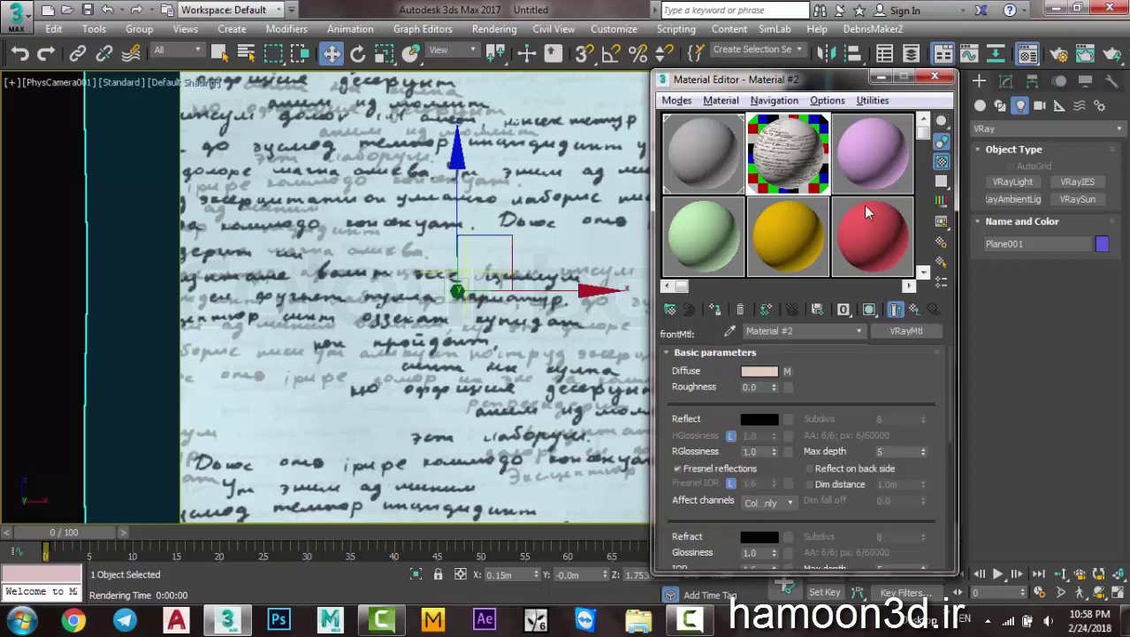
pyautogui.click(934, 76)
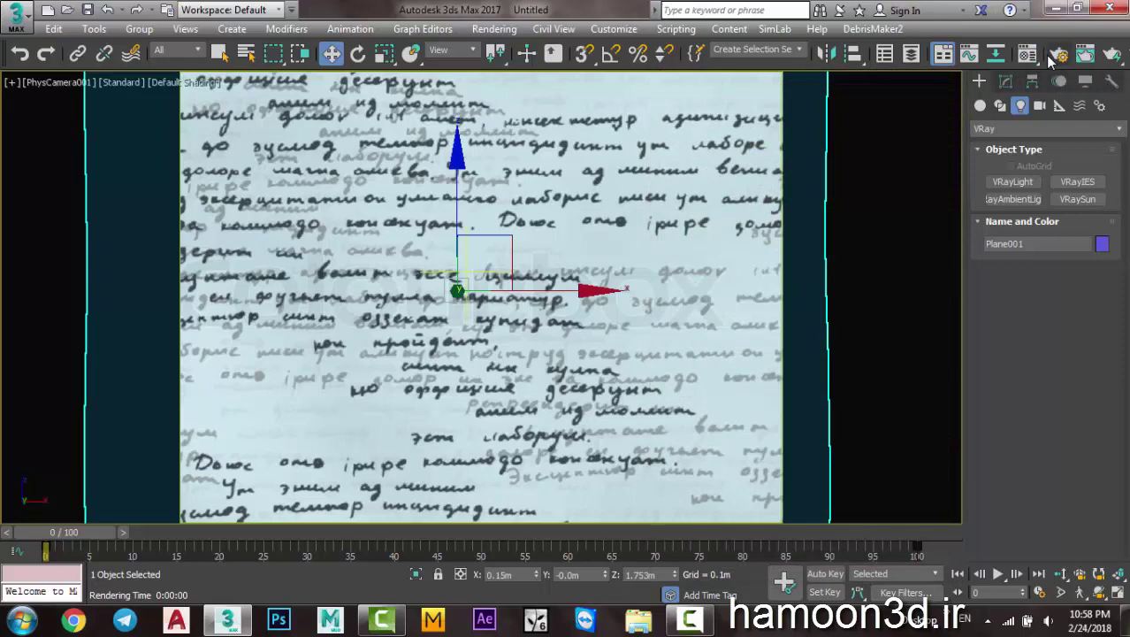
pyautogui.click(1026, 53)
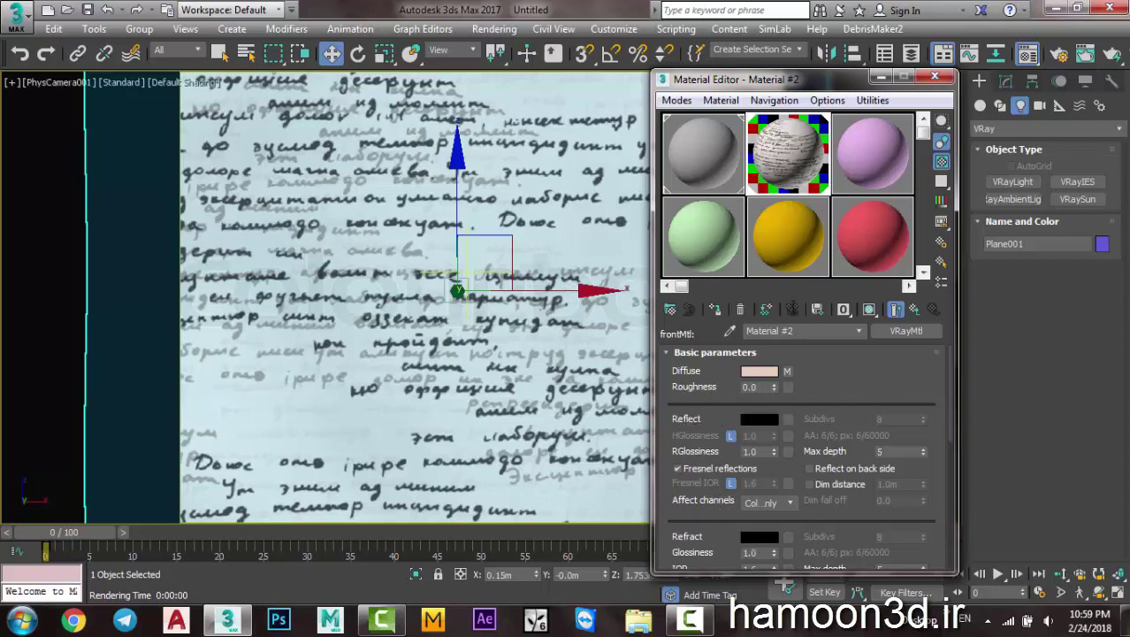
# Add a Falloff map to the Reflect slot and set its falloff type to Fresnel
pyautogui.click(788, 420)
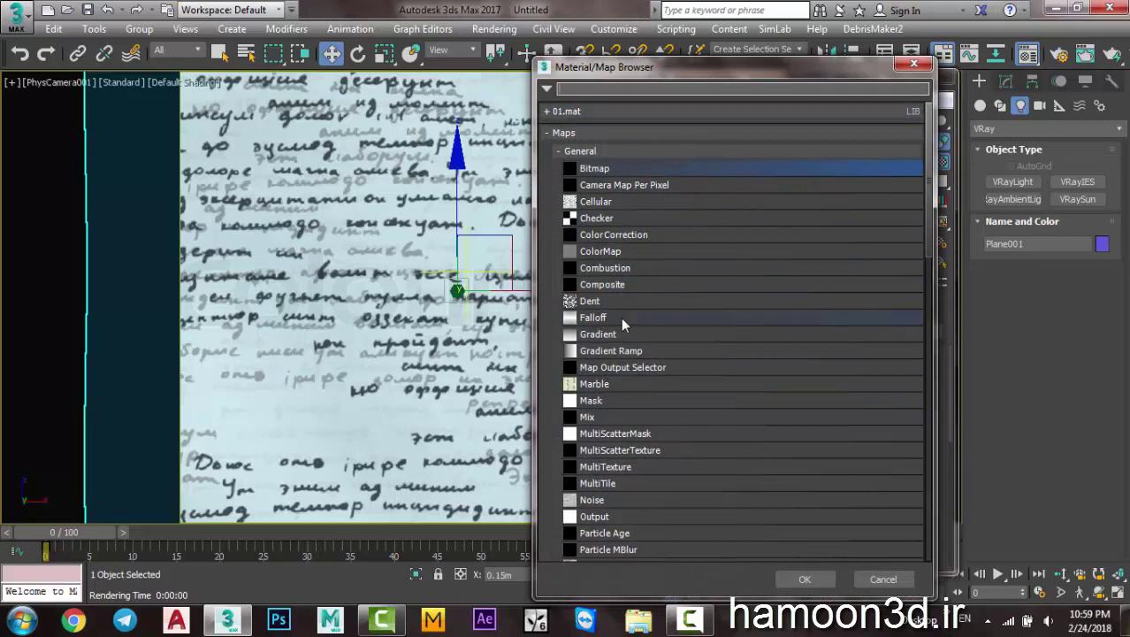
pyautogui.doubleClick(622, 321)
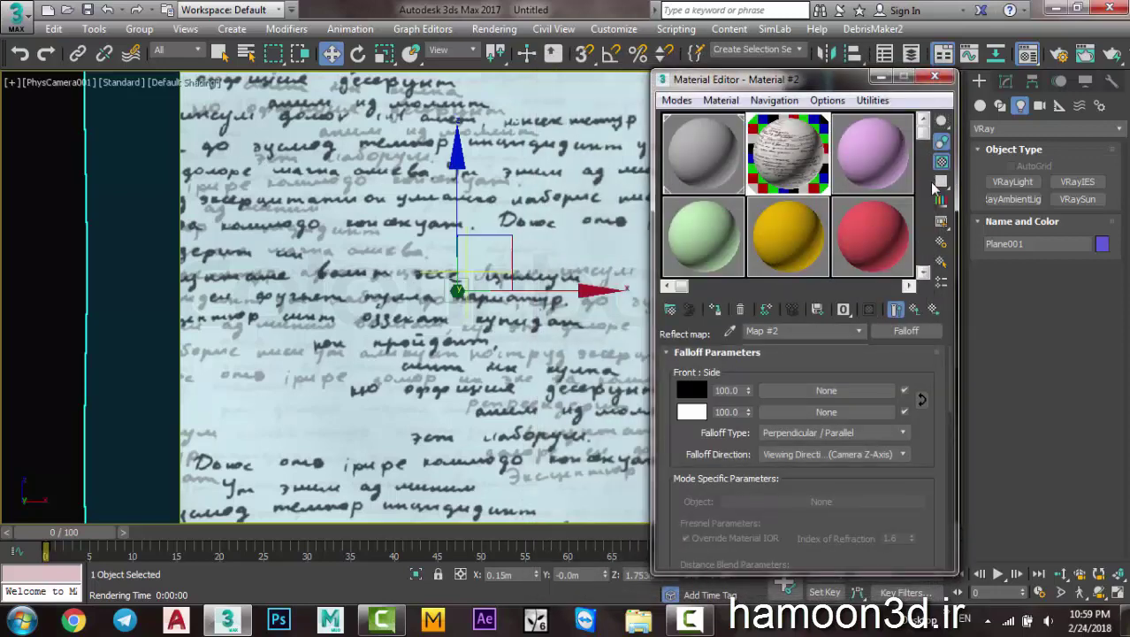
pyautogui.doubleClick(788, 153)
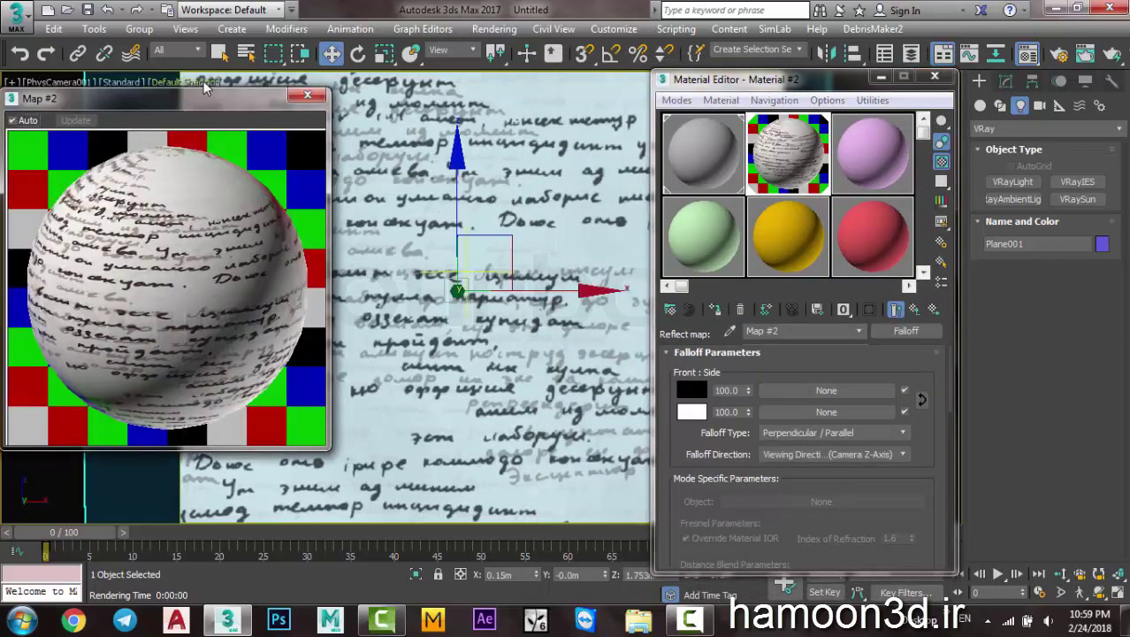
pyautogui.moveTo(202, 105); pyautogui.dragTo(334, 105)
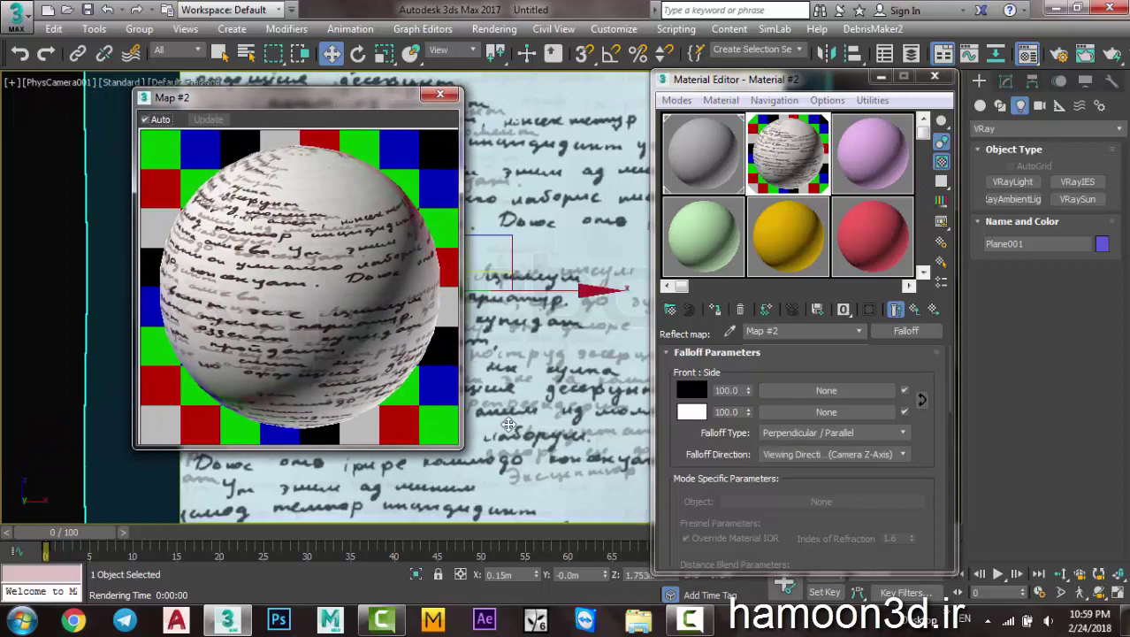
pyautogui.click(819, 434)
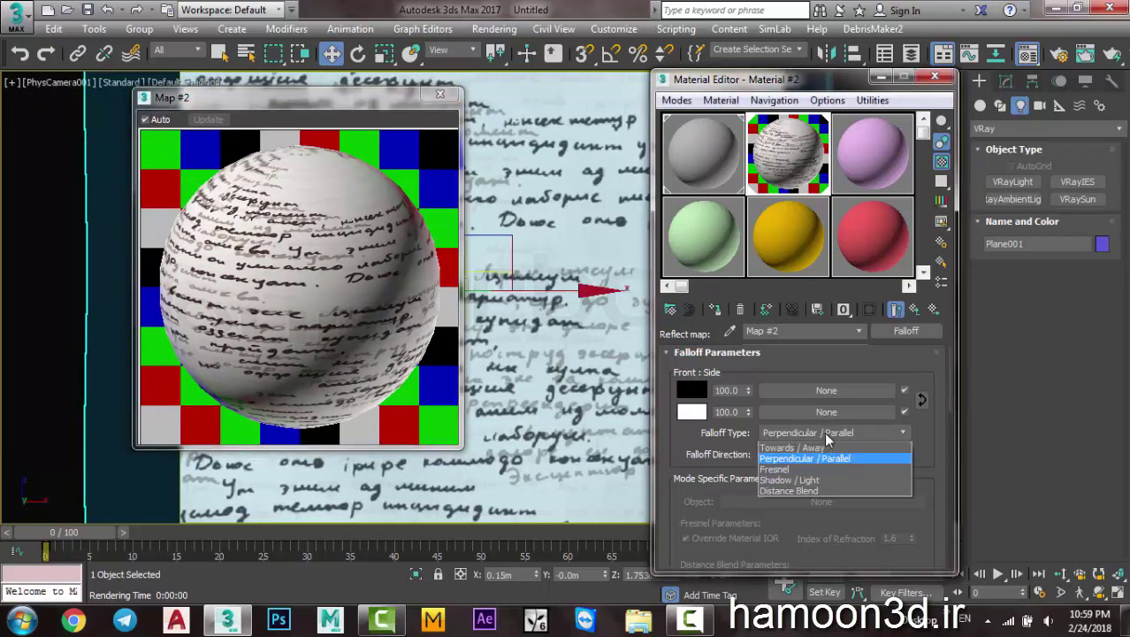
pyautogui.click(802, 470)
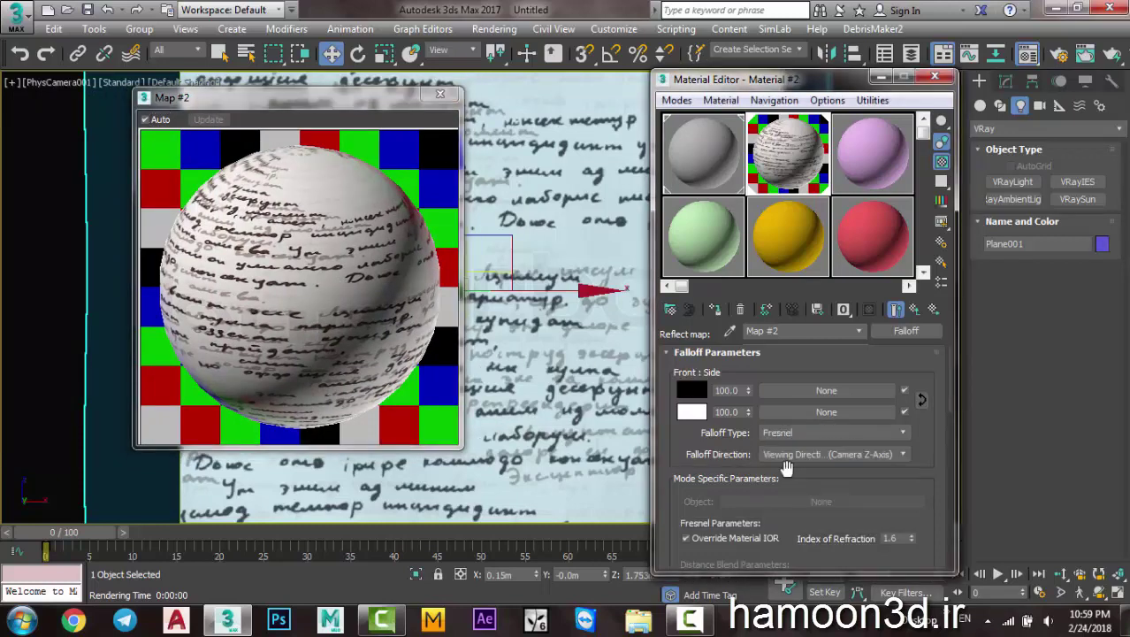
pyautogui.scroll(-3, 760, 477)
pyautogui.scroll(-4, 749, 499)
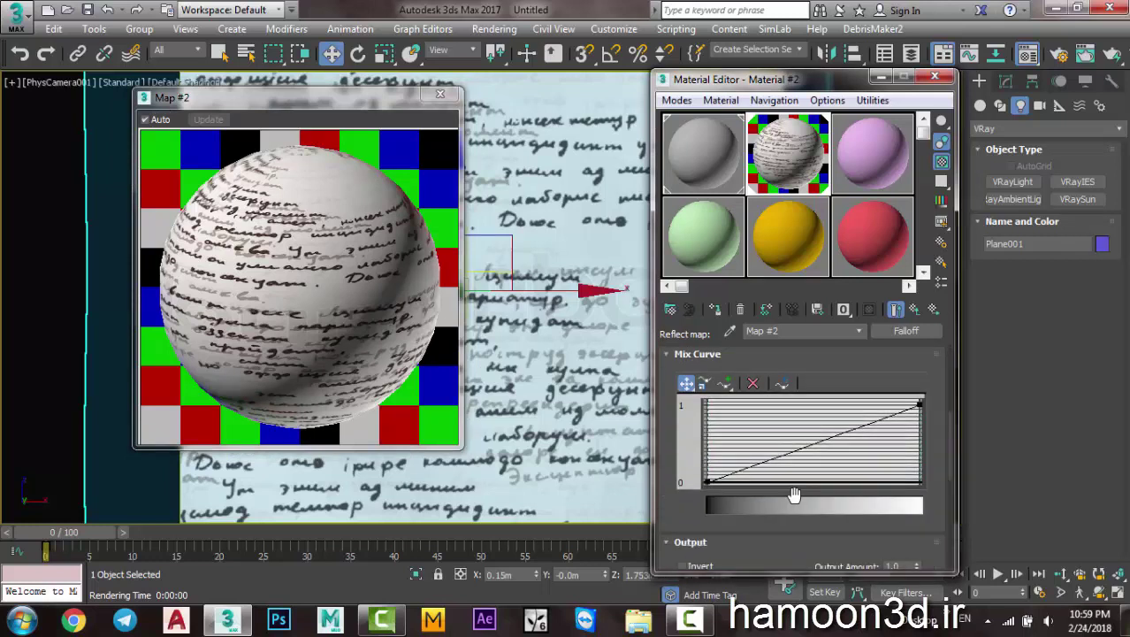
pyautogui.scroll(-5, 752, 486)
pyautogui.scroll(-2, 760, 469)
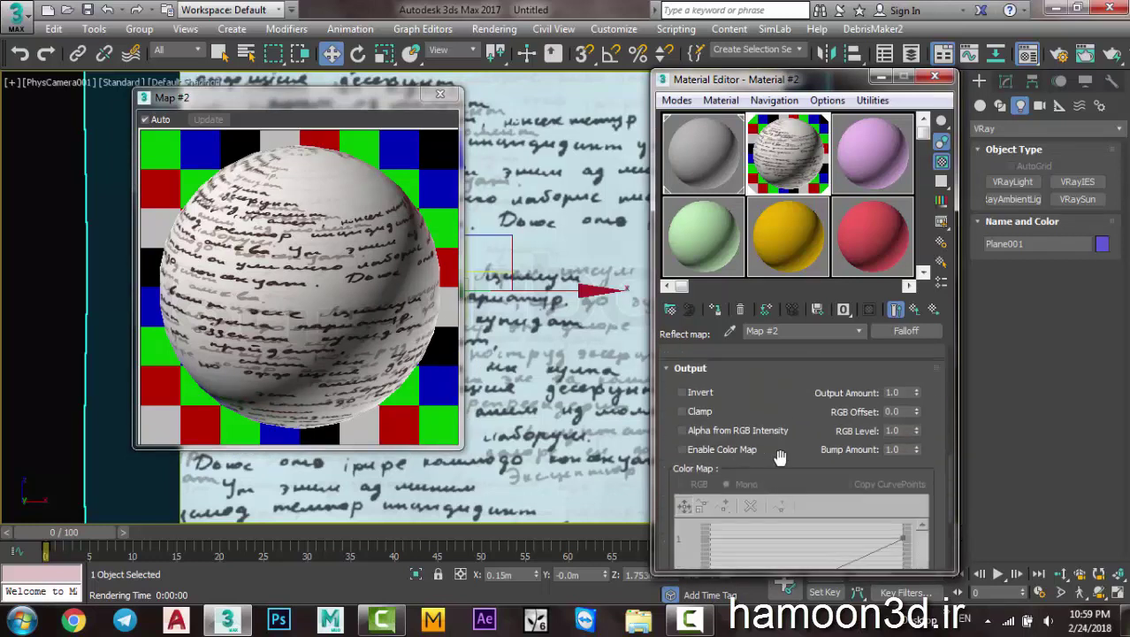
pyautogui.scroll(-2, 757, 457)
# Enable the output Color Map and make its raised start point a Bezier-Corner curving upward
pyautogui.click(739, 365)
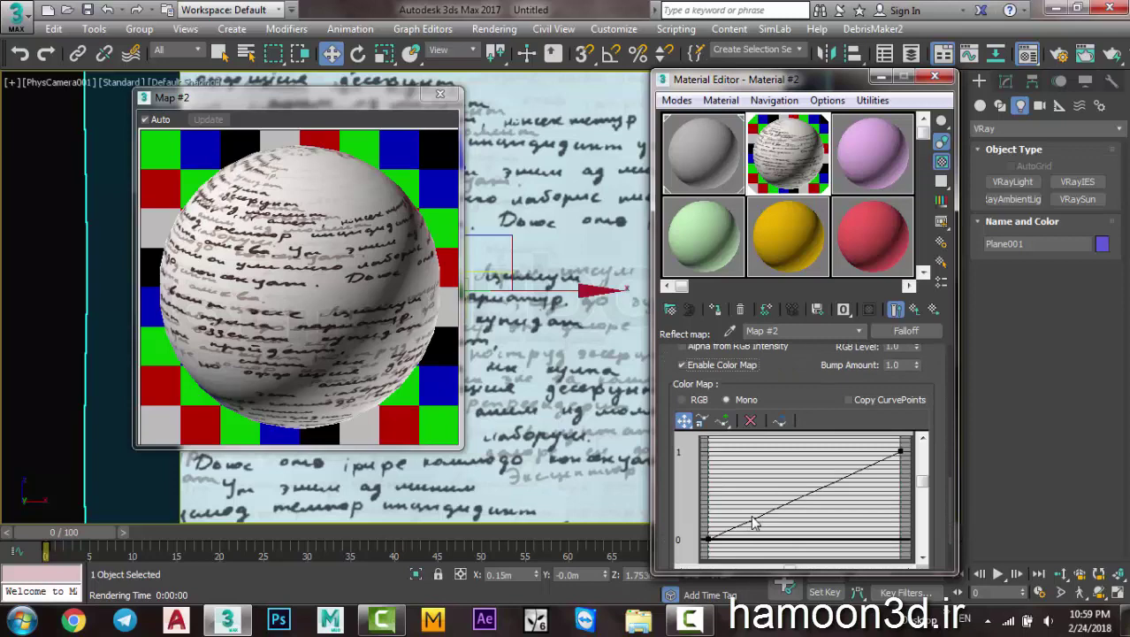
pyautogui.moveTo(708, 539); pyautogui.dragTo(707, 498)
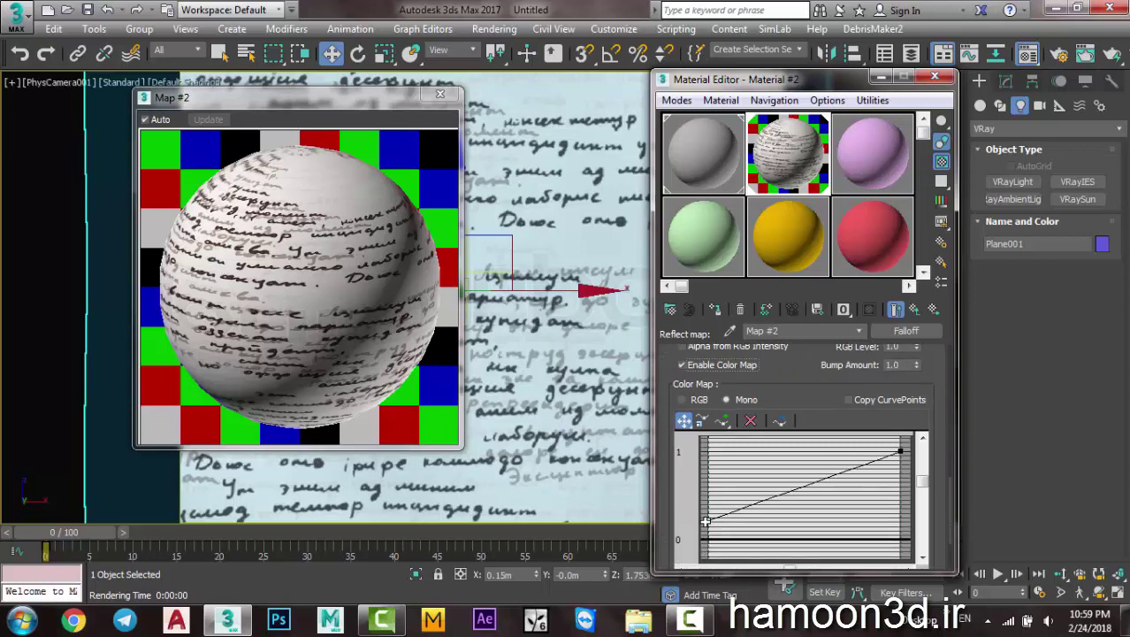
pyautogui.click(895, 309)
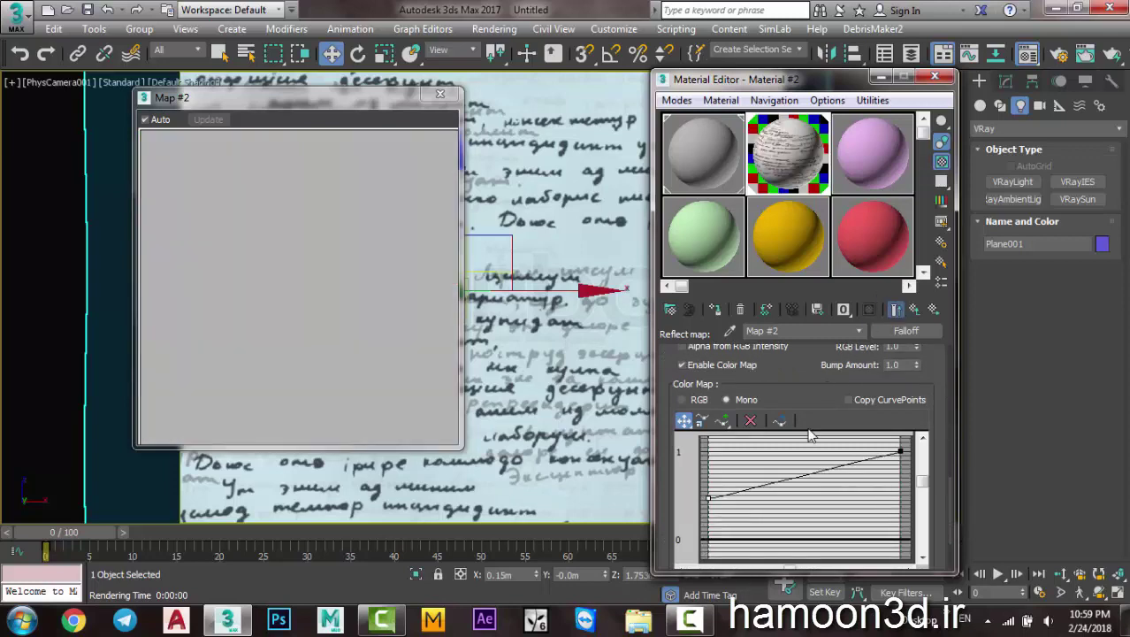
pyautogui.moveTo(707, 497)
pyautogui.mouseDown()
pyautogui.moveTo(707, 469)
pyautogui.moveTo(708, 538)
pyautogui.mouseUp()
pyautogui.rightClick(707, 538)
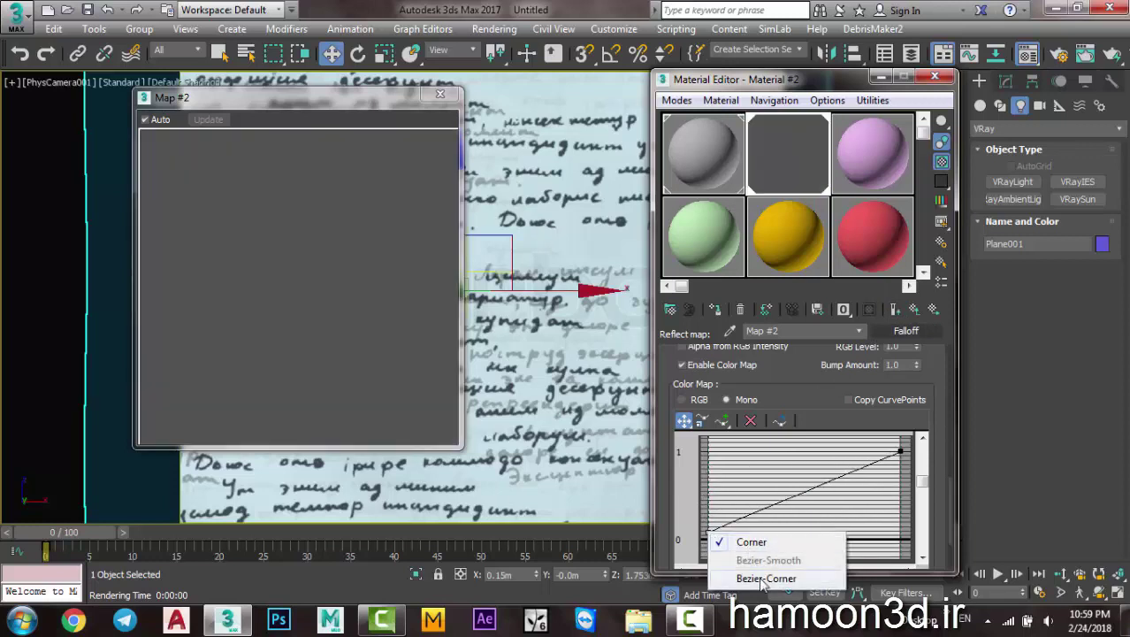
pyautogui.click(764, 579)
pyautogui.moveTo(756, 529); pyautogui.dragTo(784, 529)
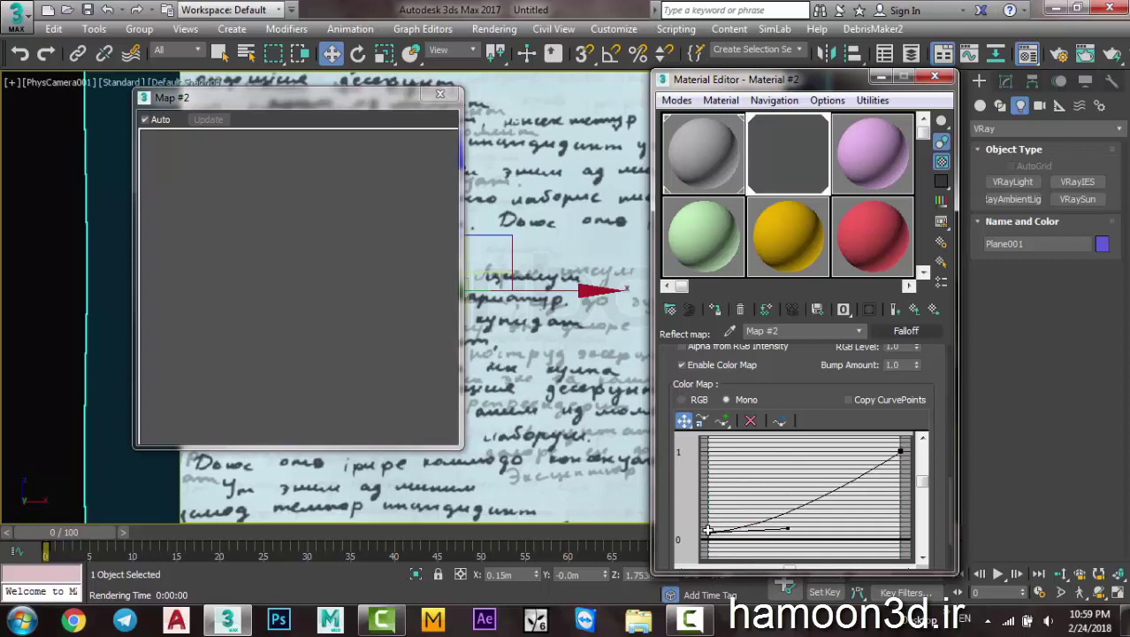
pyautogui.moveTo(707, 529); pyautogui.dragTo(707, 497)
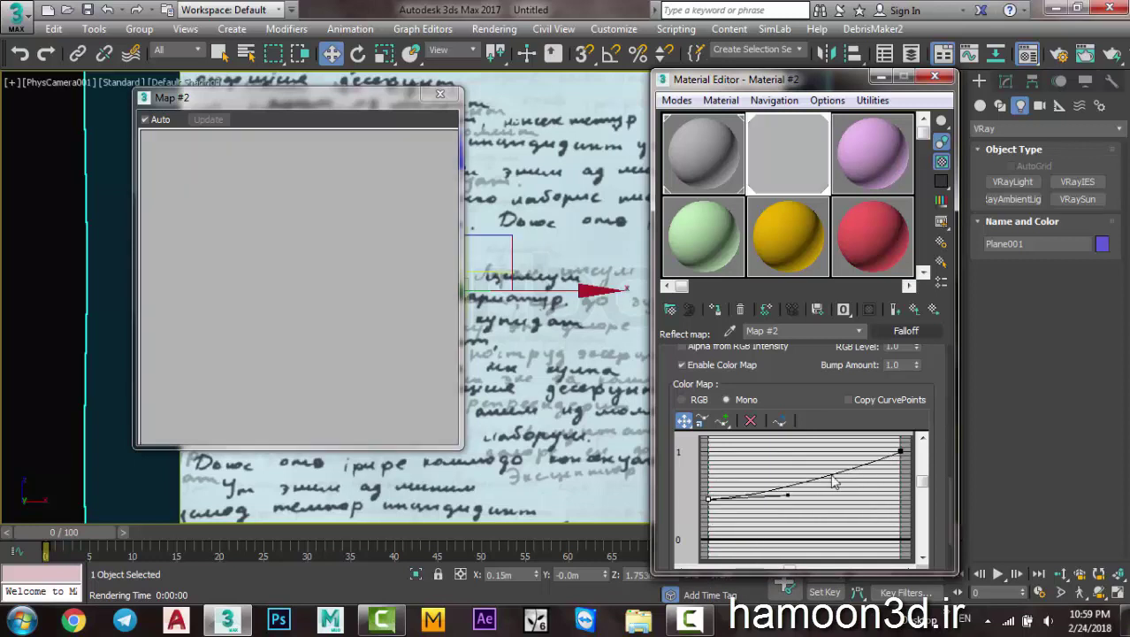
pyautogui.click(914, 308)
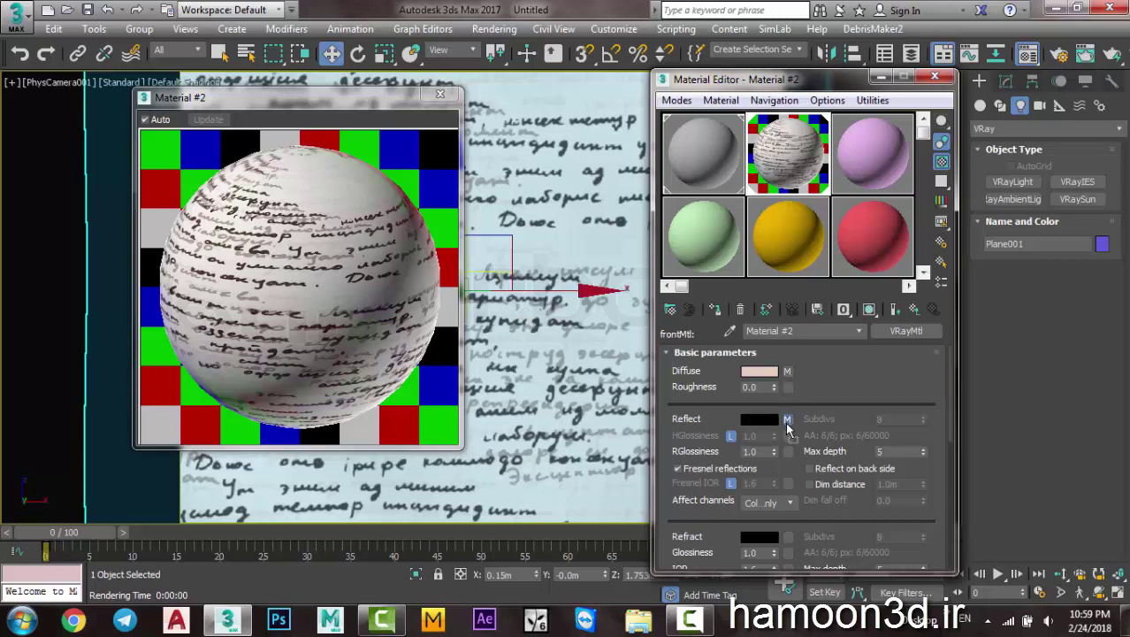
# Edit the RGlossiness field in Basic parameters, entering 0.8
pyautogui.doubleClick(758, 451)
pyautogui.write('0.8')
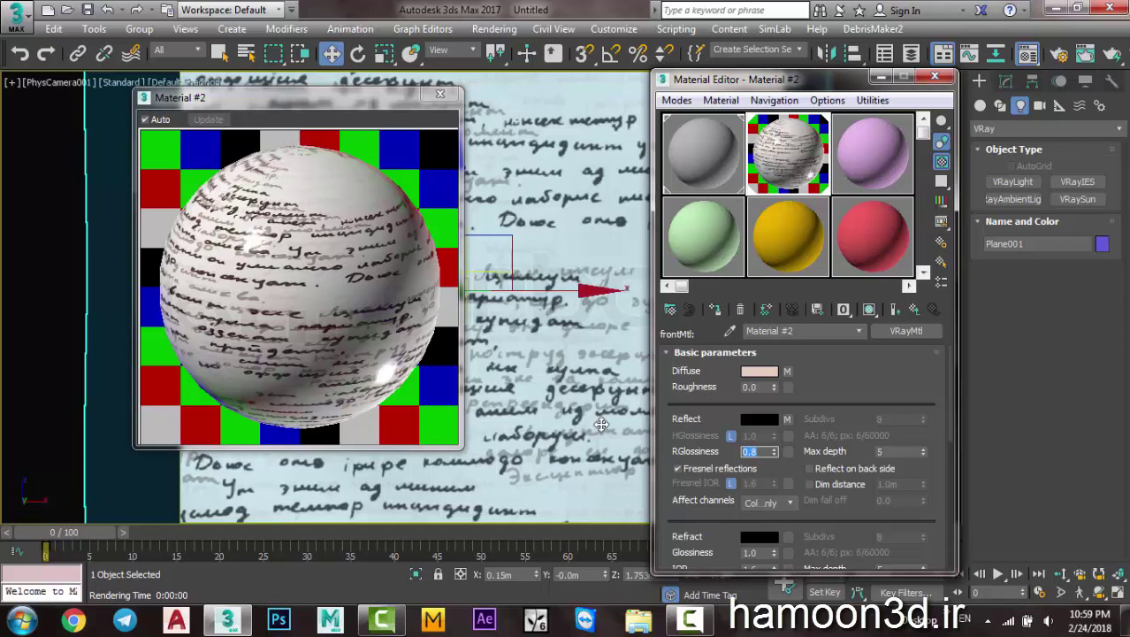
pyautogui.moveTo(700, 431); pyautogui.dragTo(699, 422)
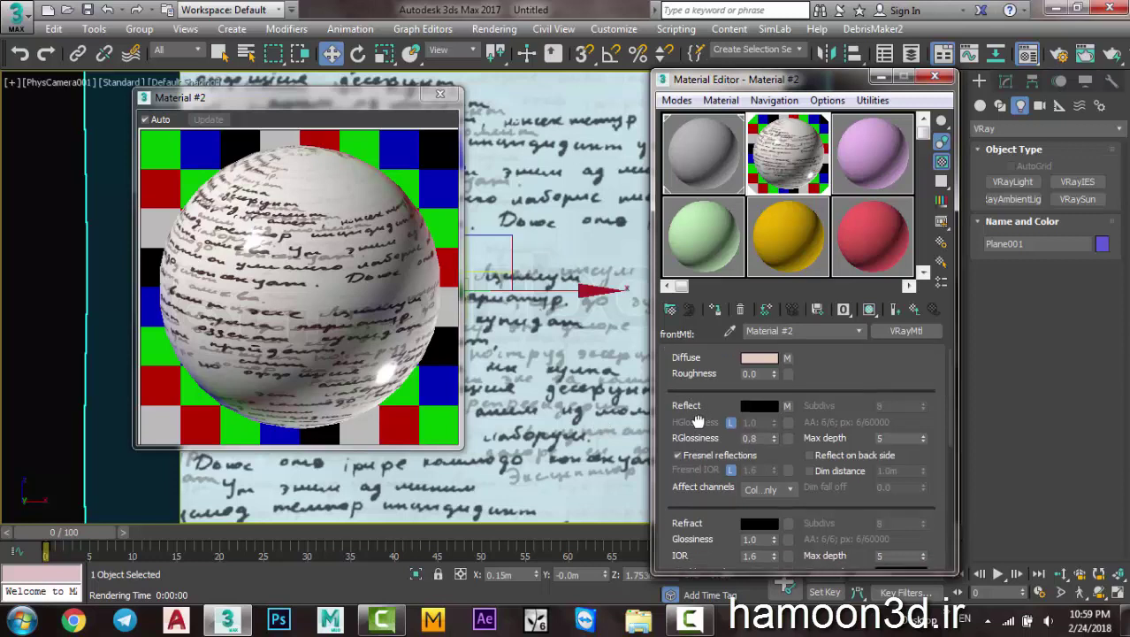
pyautogui.click(750, 438)
pyautogui.write('0.9')
# Set reflection glossiness to 0.9, leaving the refraction colour unchanged
pyautogui.moveTo(727, 482); pyautogui.dragTo(725, 432)
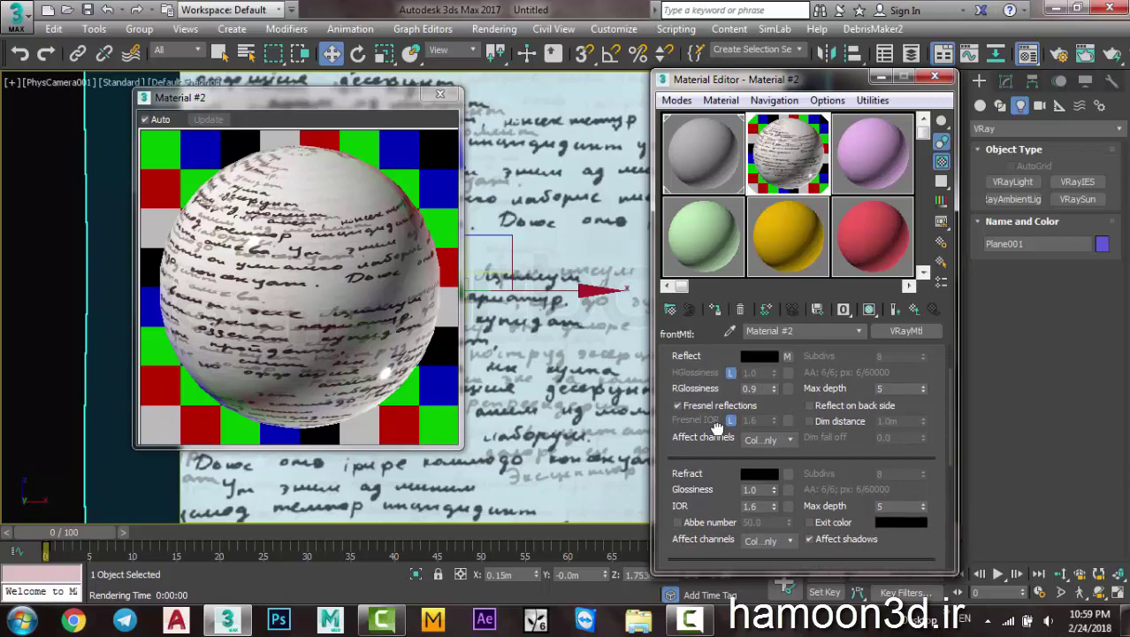
pyautogui.click(760, 469)
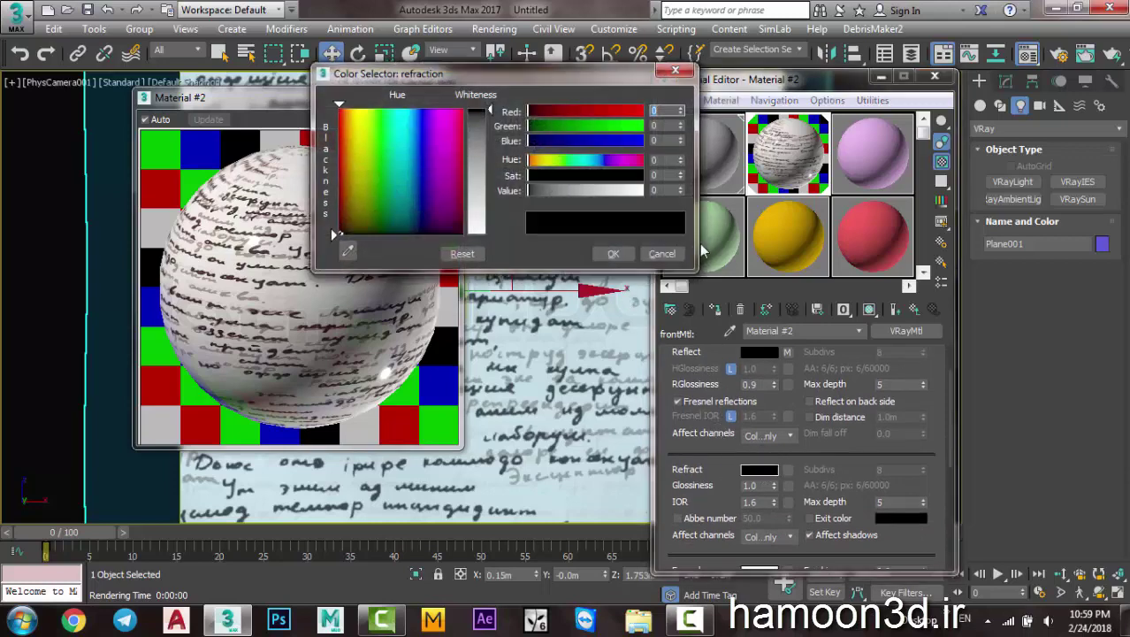
pyautogui.click(676, 254)
pyautogui.scroll(1, 698, 376)
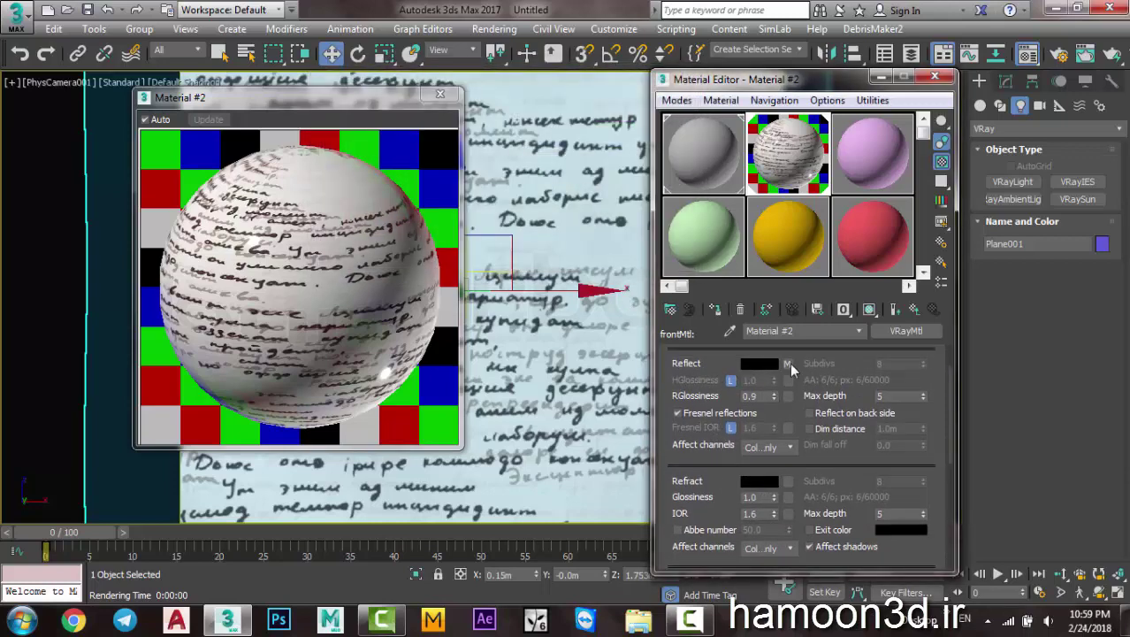
# Copy the Reflect falloff map and paste it as a copy into the Refract slot
pyautogui.rightClick(787, 366)
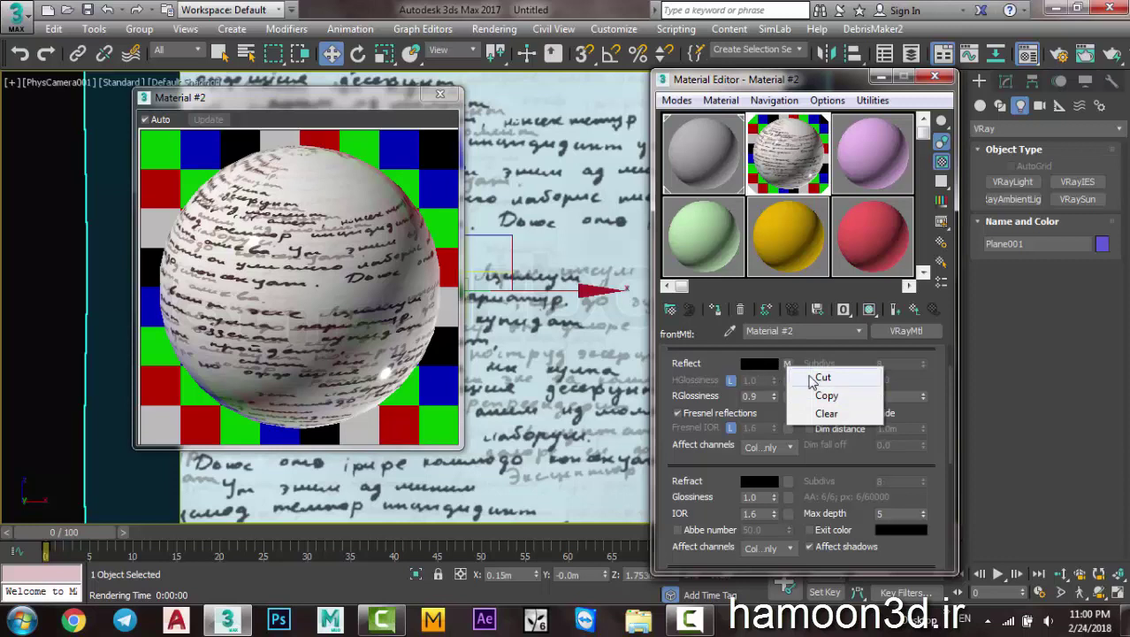
pyautogui.click(827, 395)
pyautogui.rightClick(786, 483)
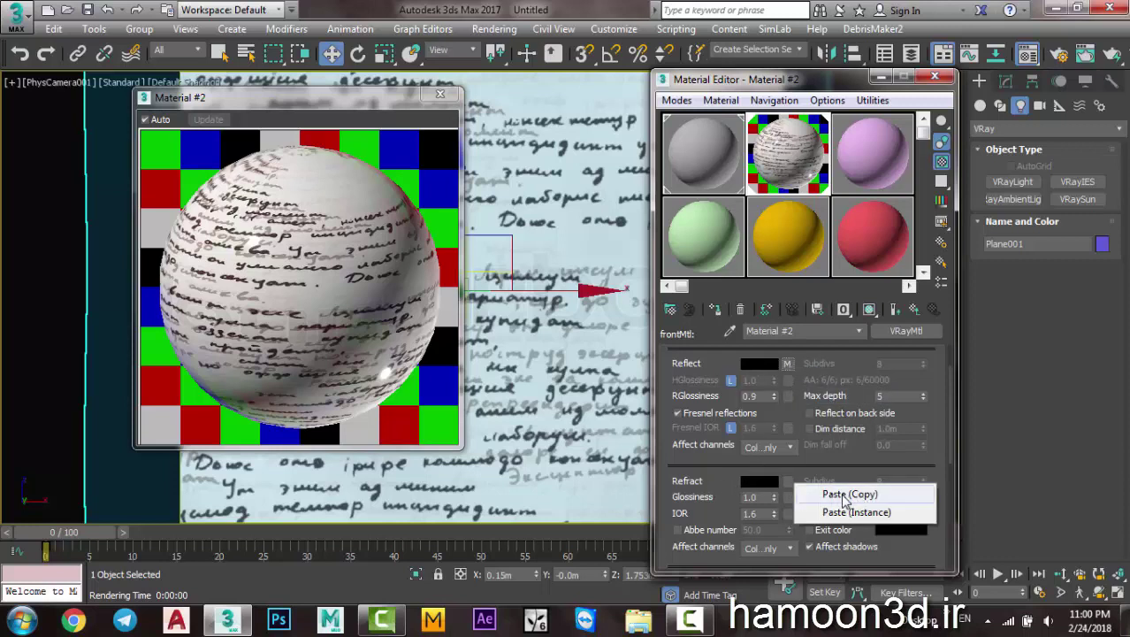
pyautogui.click(847, 497)
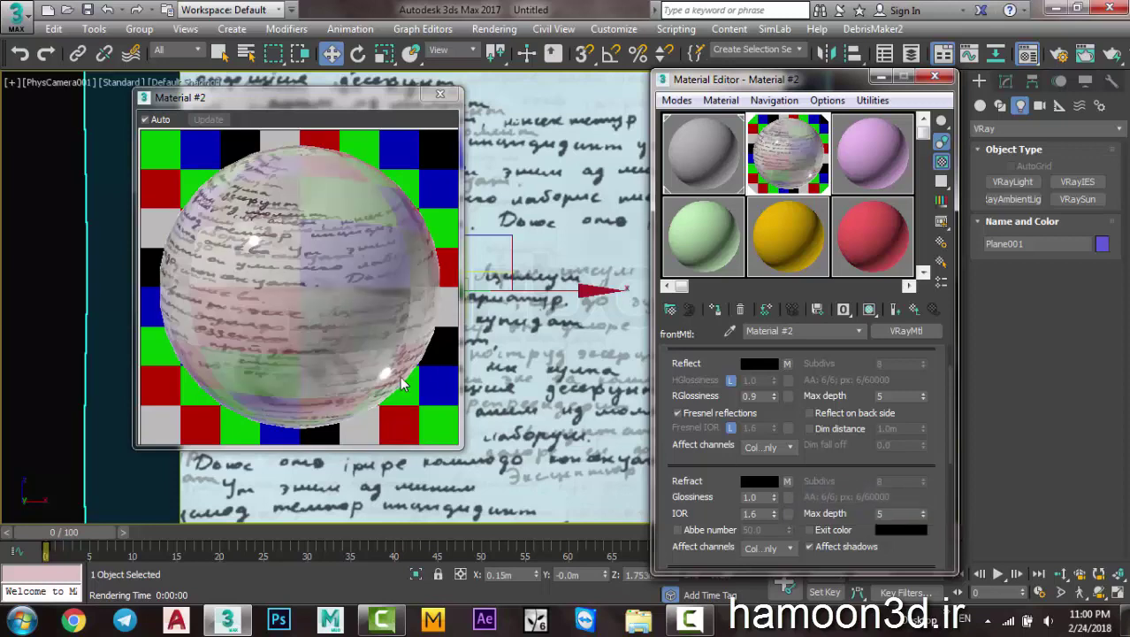
# Set the Refract map amount to 50 in the Maps rollout
pyautogui.scroll(-3, 694, 478)
pyautogui.scroll(-4, 758, 448)
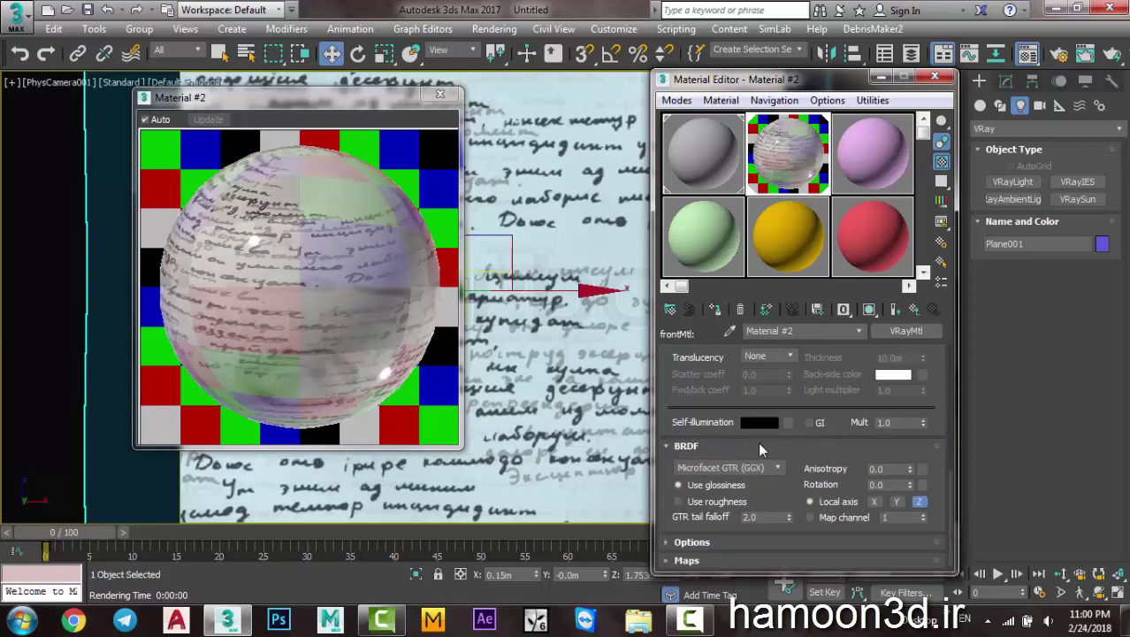
pyautogui.click(700, 563)
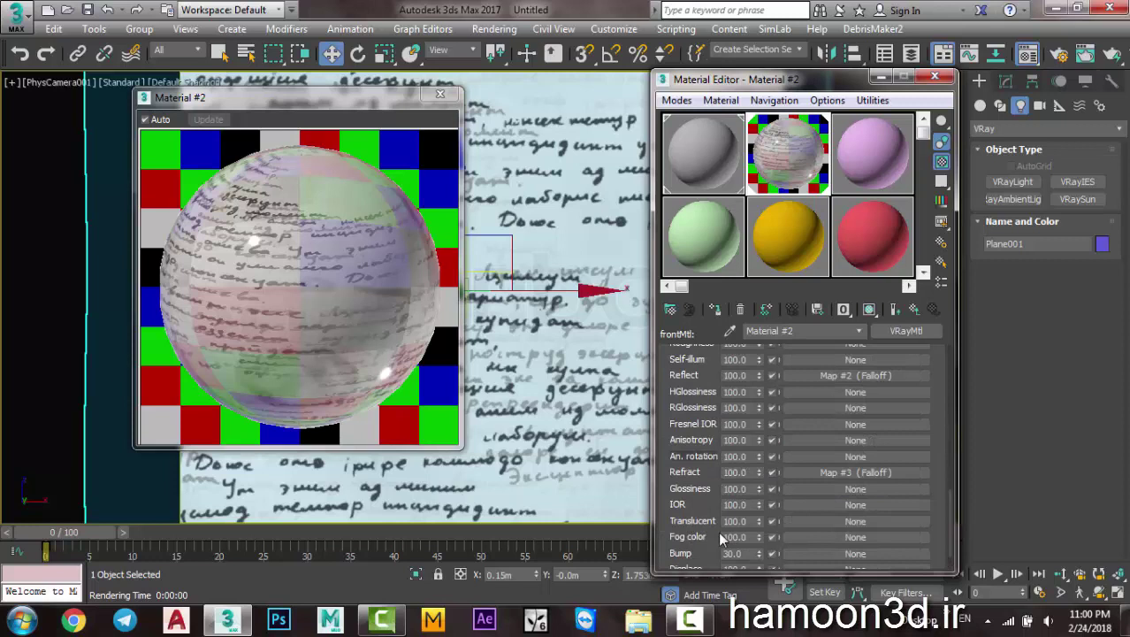
pyautogui.doubleClick(735, 472)
pyautogui.write('40')
pyautogui.press('Return')
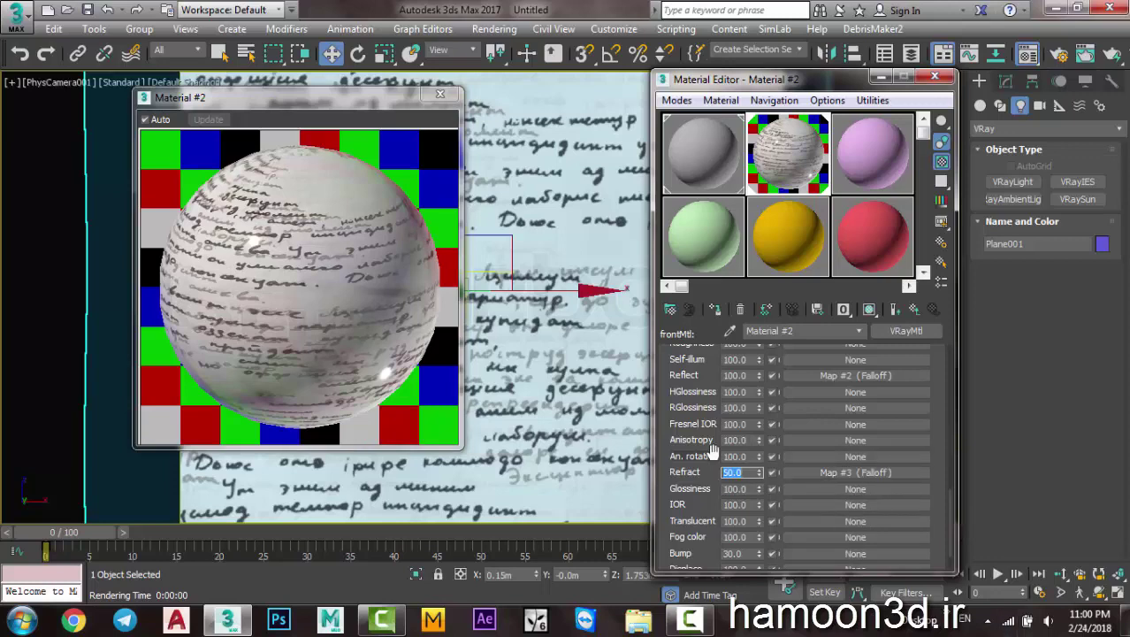
# Darken the refraction colour to grey (RGB 52)
pyautogui.scroll(5, 721, 446)
pyautogui.scroll(5, 725, 442)
pyautogui.scroll(2, 729, 441)
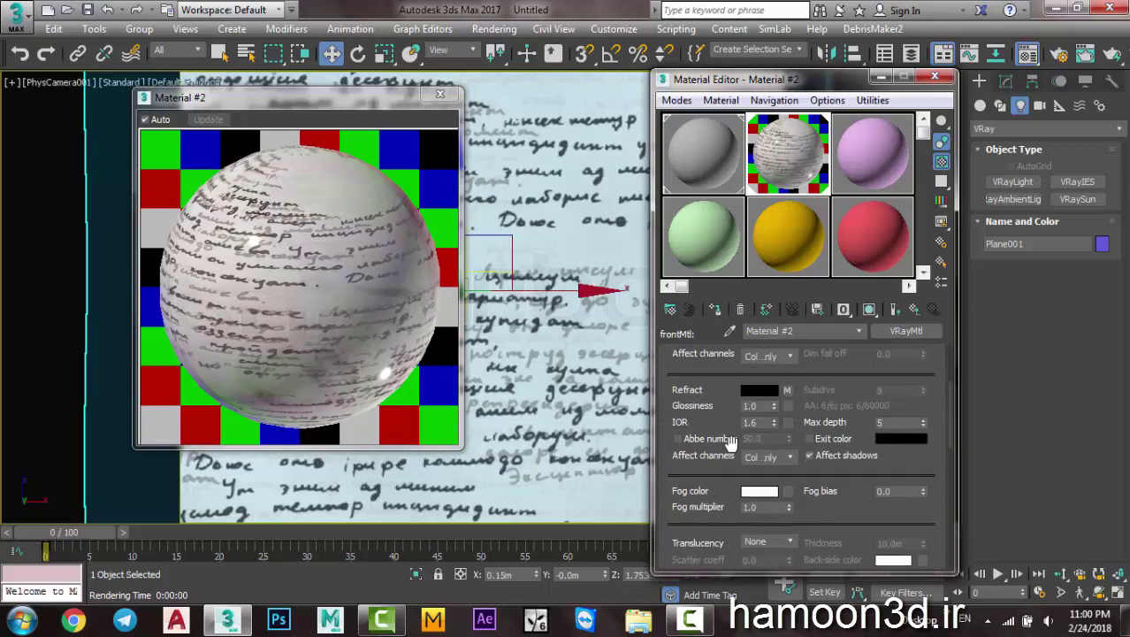
pyautogui.click(761, 392)
pyautogui.moveTo(478, 151); pyautogui.dragTo(487, 135)
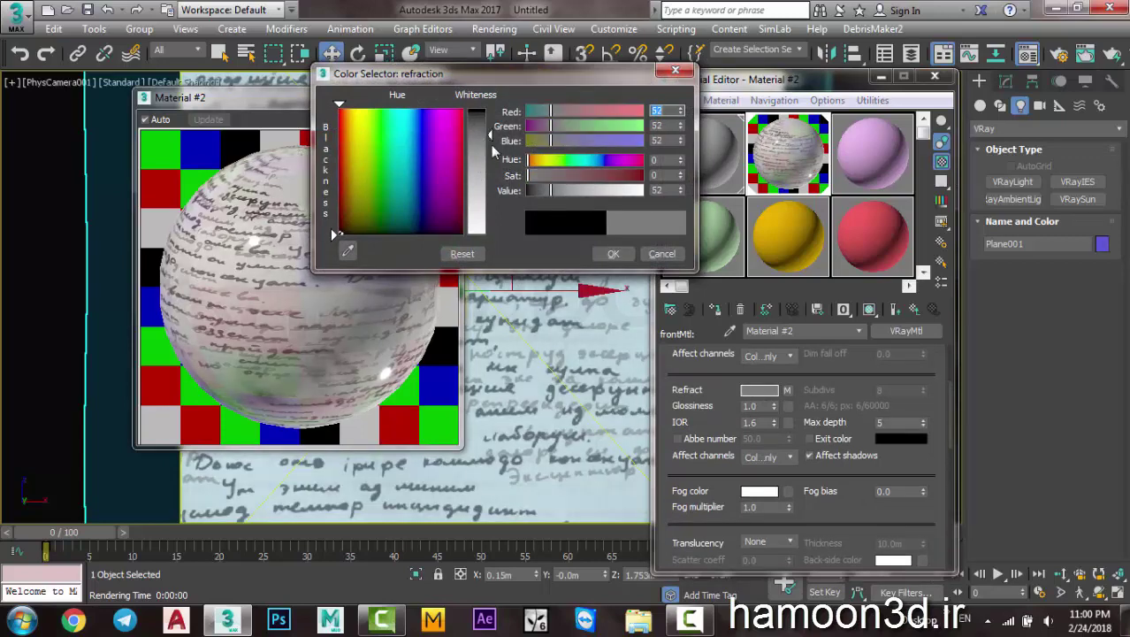
pyautogui.click(613, 254)
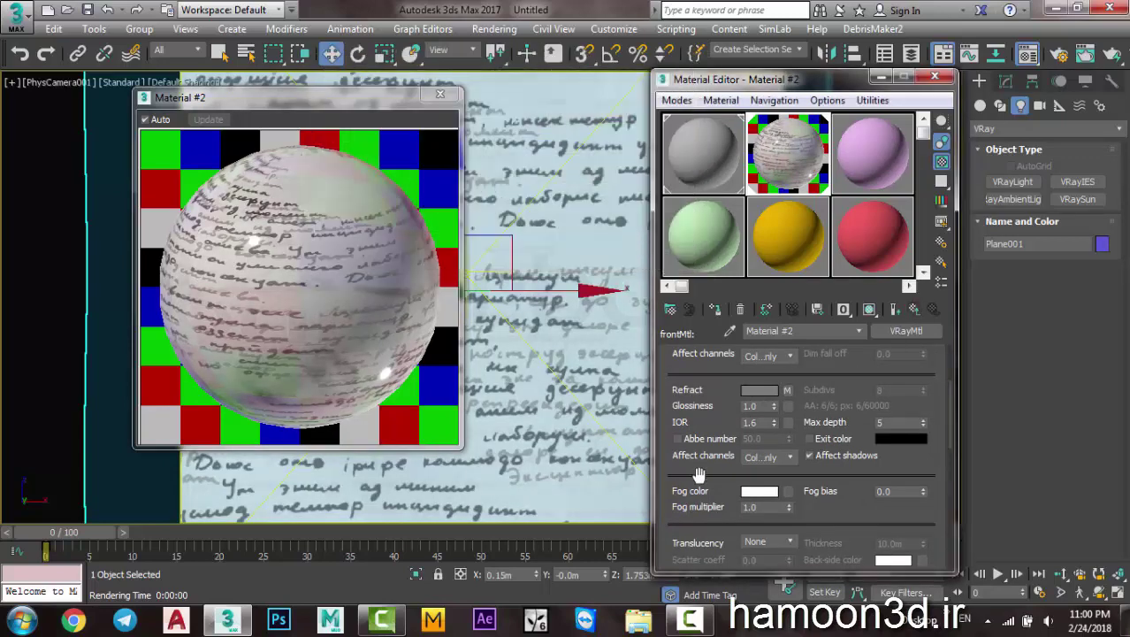
pyautogui.scroll(-5, 699, 476)
pyautogui.scroll(-5, 708, 460)
pyautogui.scroll(-5, 733, 413)
pyautogui.scroll(-2, 733, 413)
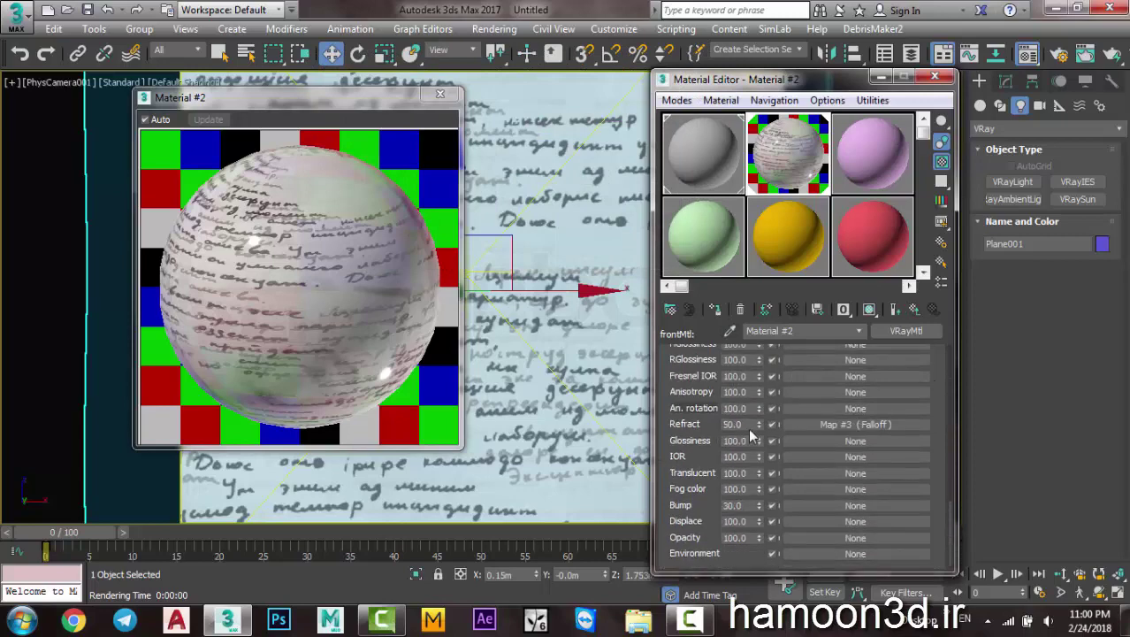
# Put a Smoke map in the Bump slot and show it shaded on the plane
pyautogui.click(823, 508)
pyautogui.scroll(-3, 609, 433)
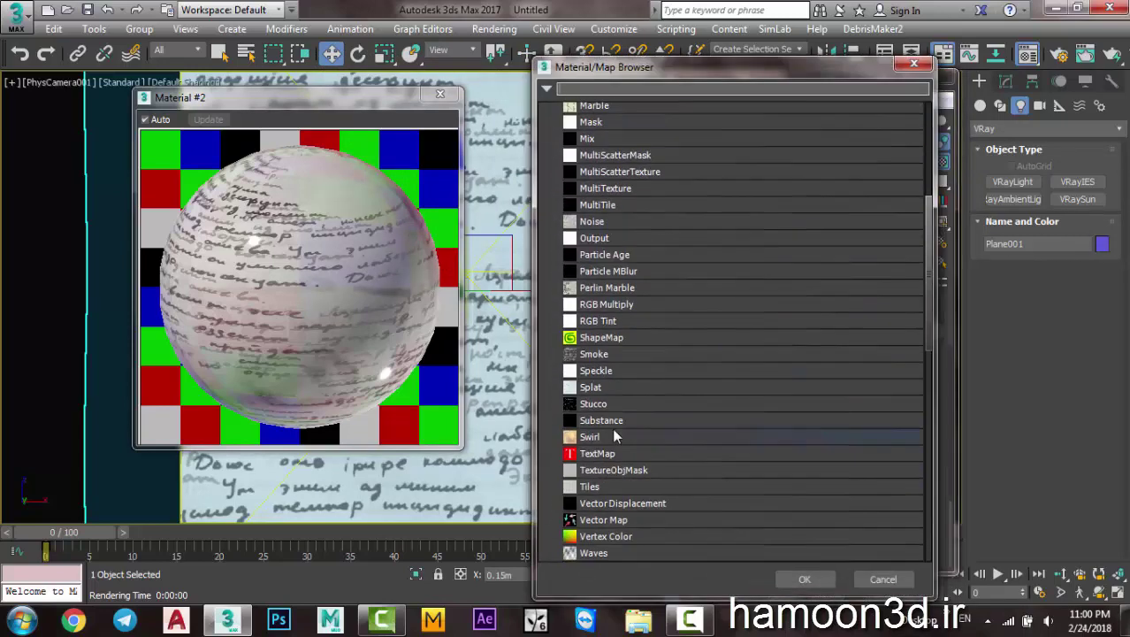
pyautogui.scroll(-2, 612, 427)
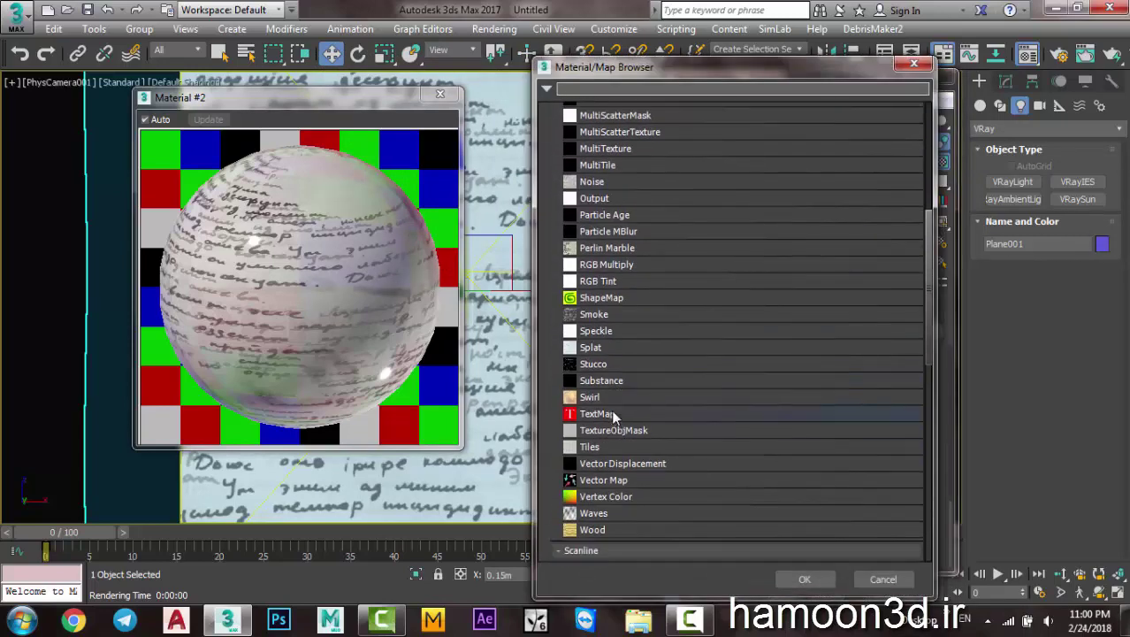
pyautogui.doubleClick(605, 315)
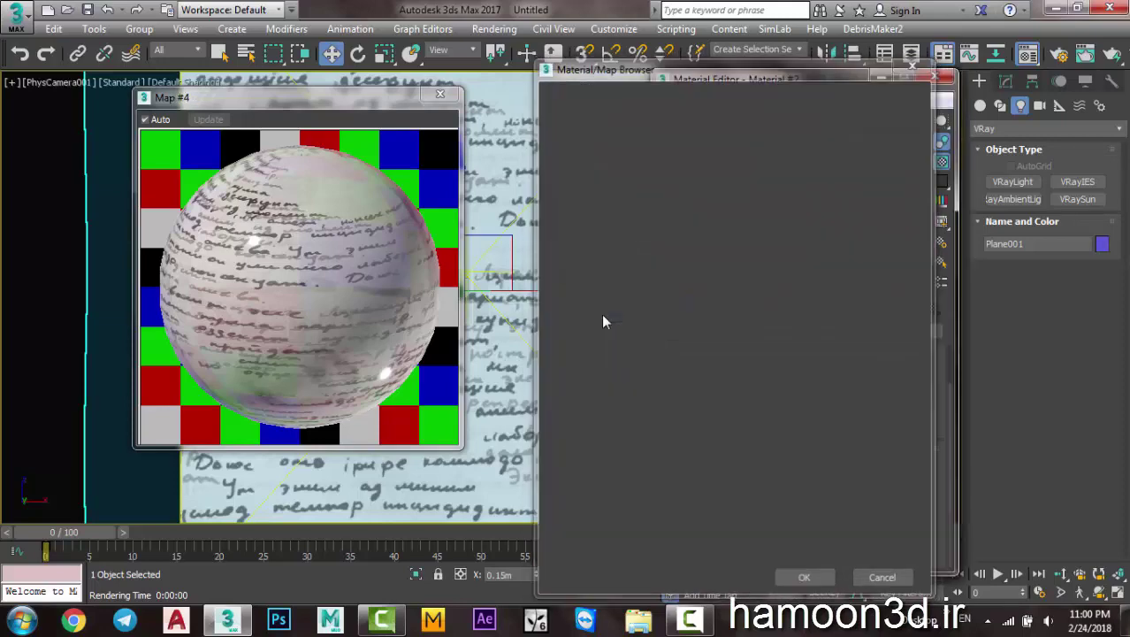
pyautogui.click(868, 311)
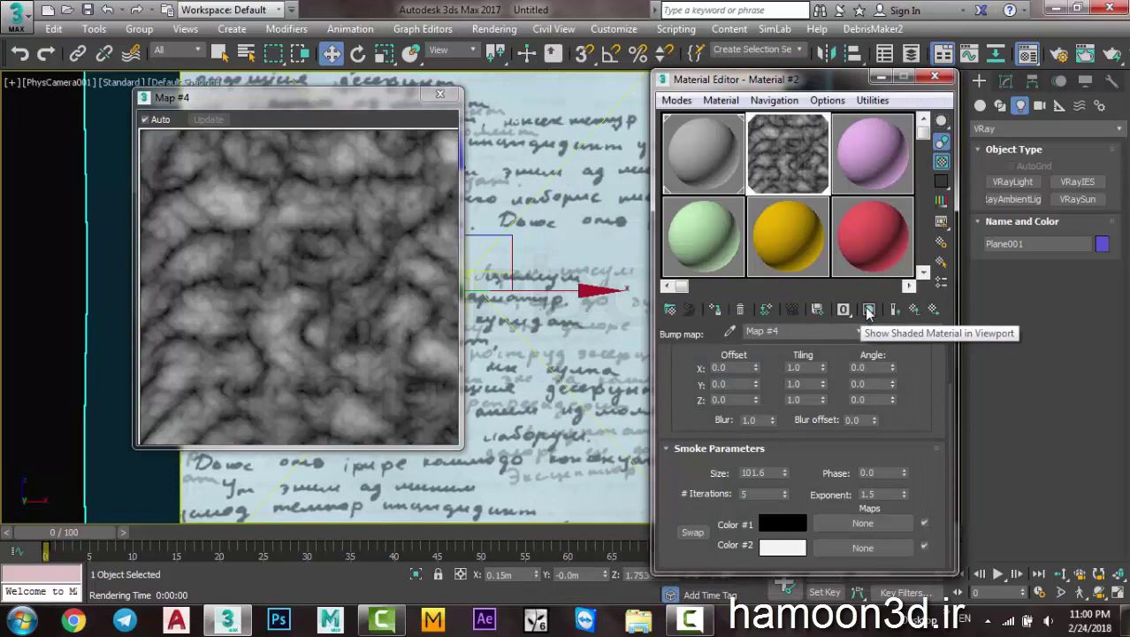
pyautogui.click(868, 310)
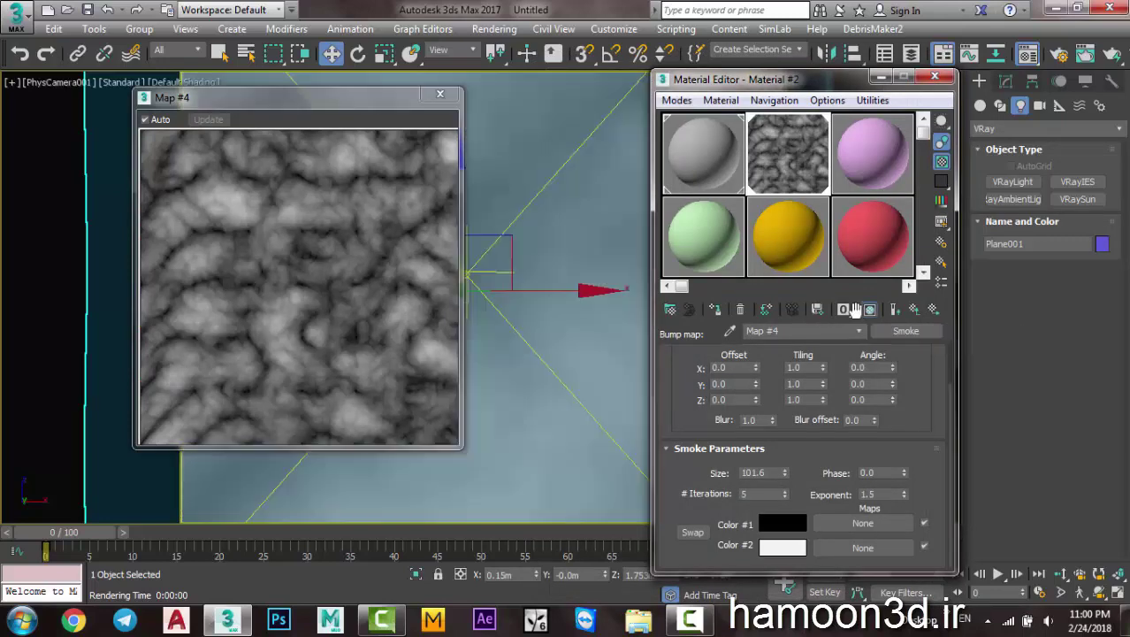
# Shrink the Smoke size to a small value for fine grain, then return to the paper material
pyautogui.doubleClick(778, 472)
pyautogui.write('1')
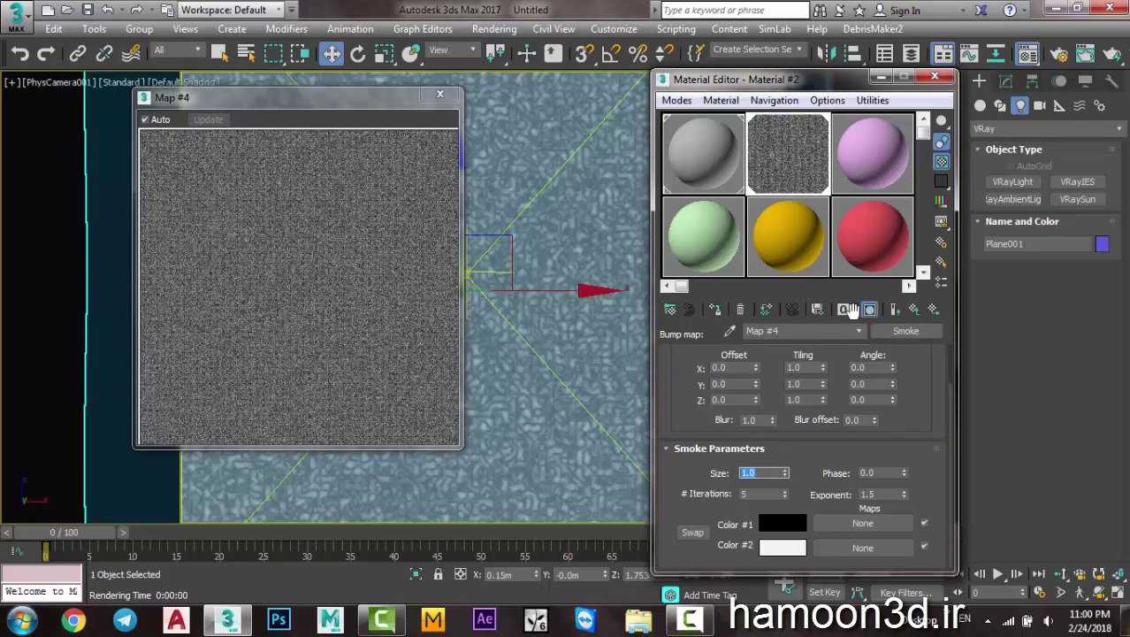
pyautogui.write('0.2')
pyautogui.press('Return')
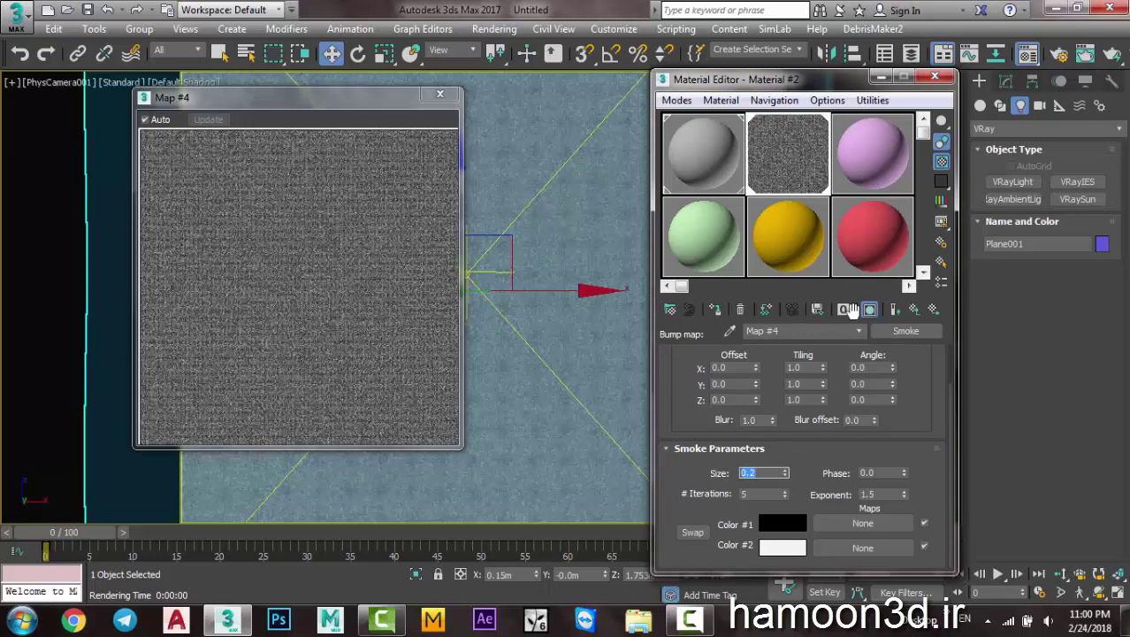
pyautogui.write('.1')
pyautogui.press('Return')
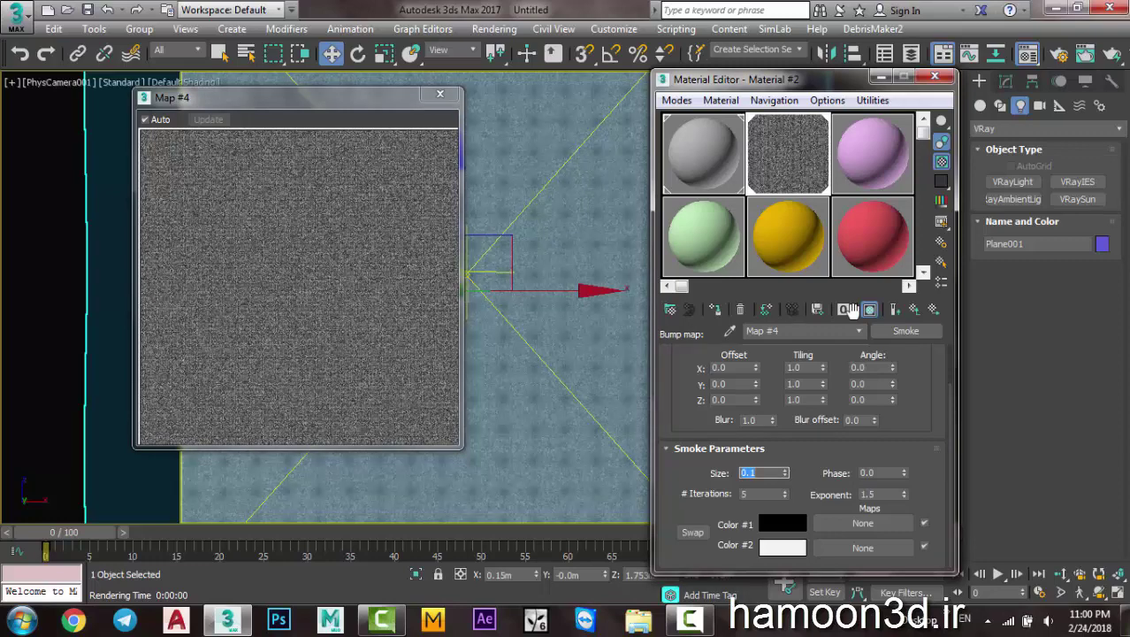
pyautogui.write('0')
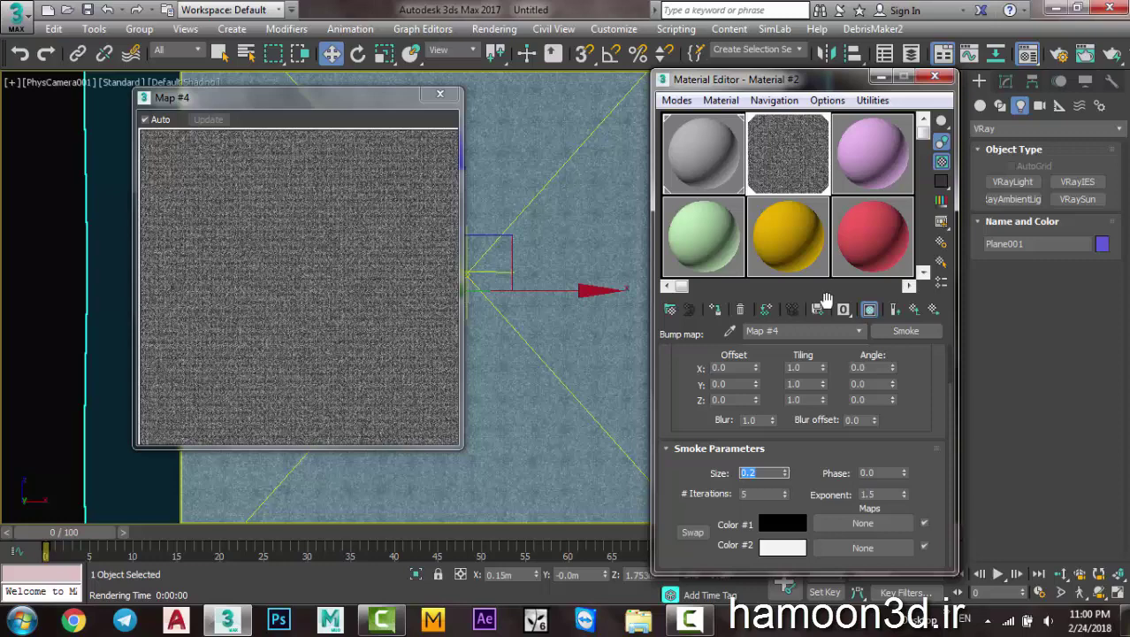
pyautogui.click(914, 309)
# Set the Bump amount to 1.0 in the Maps rollout and go up to the VRay2SidedMtl
pyautogui.scroll(-5, 712, 502)
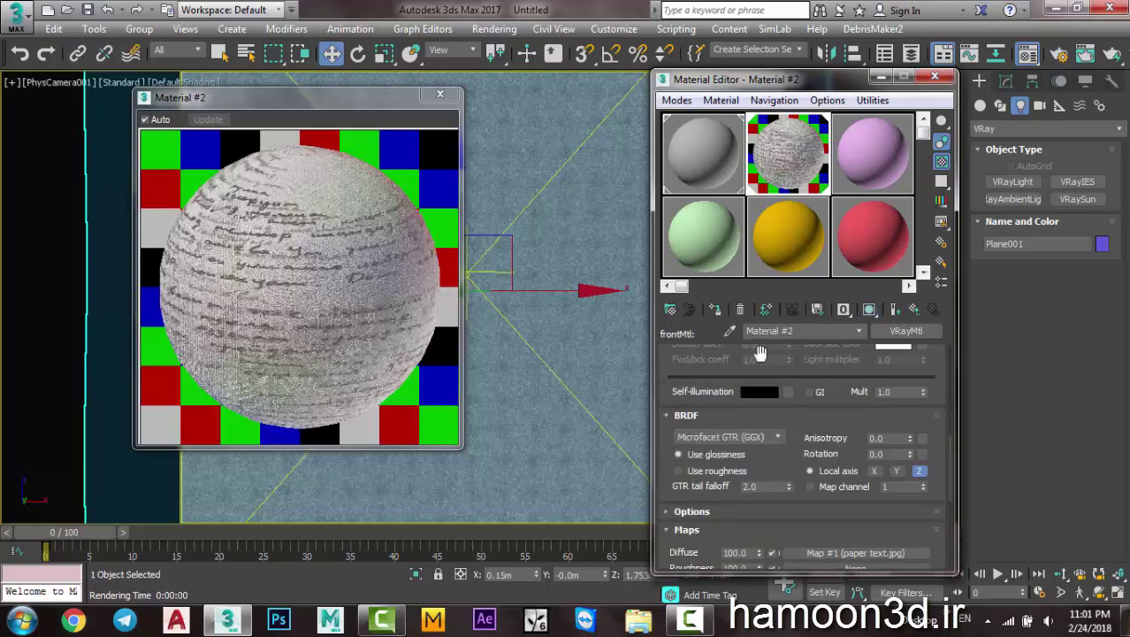
pyautogui.scroll(-5, 757, 455)
pyautogui.doubleClick(734, 505)
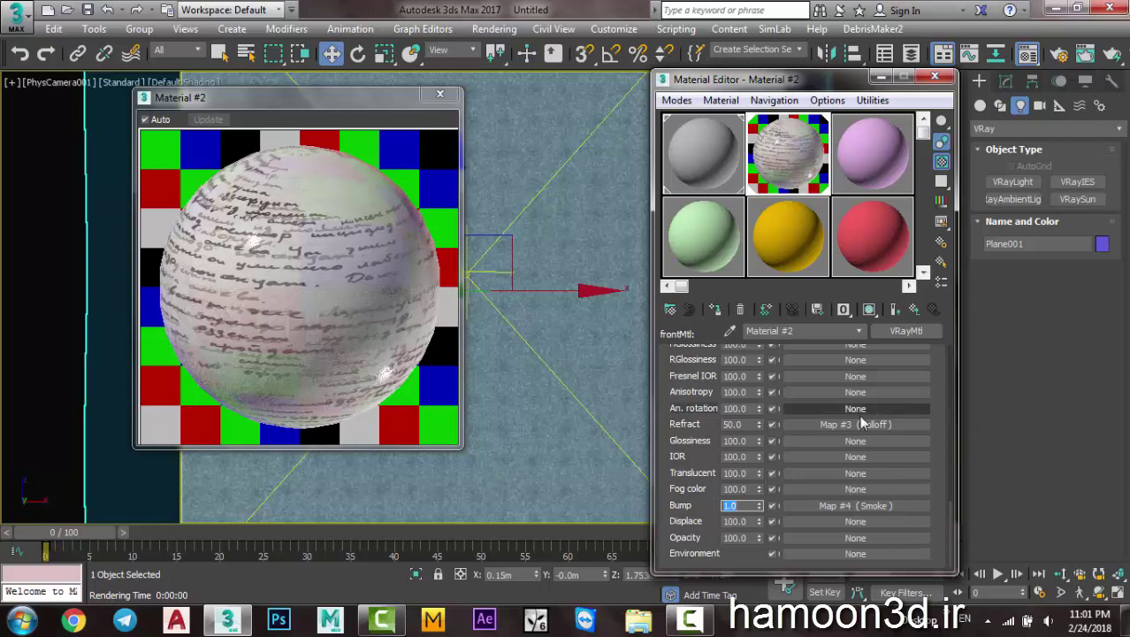
pyautogui.click(895, 308)
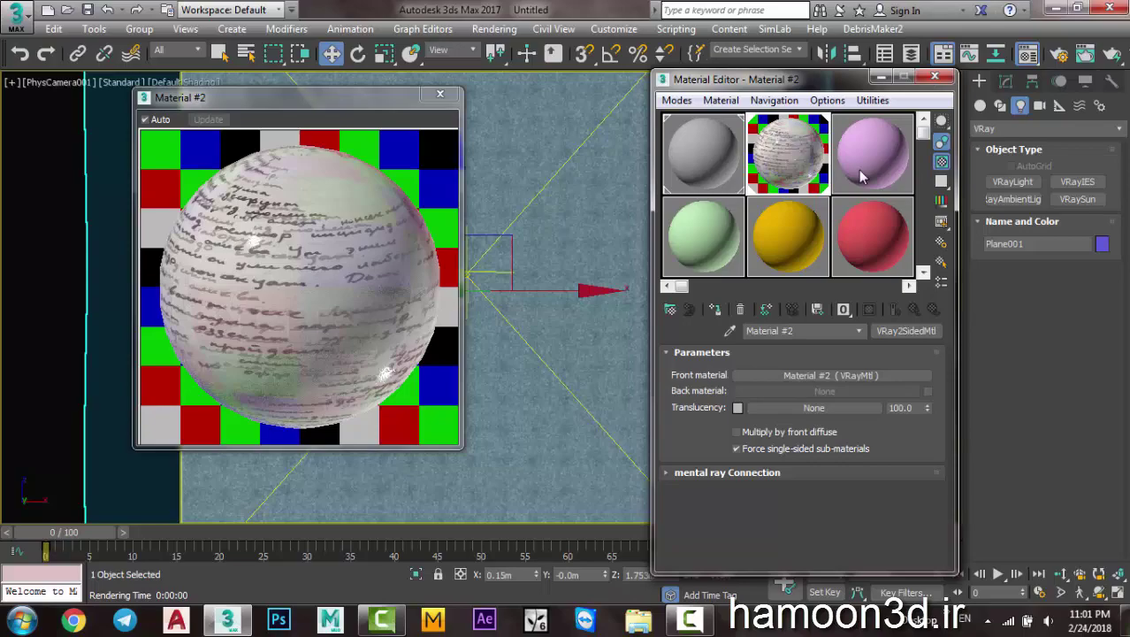
# Close the material editor, then start a quick test render, stop it and dismiss the window
pyautogui.press('m')
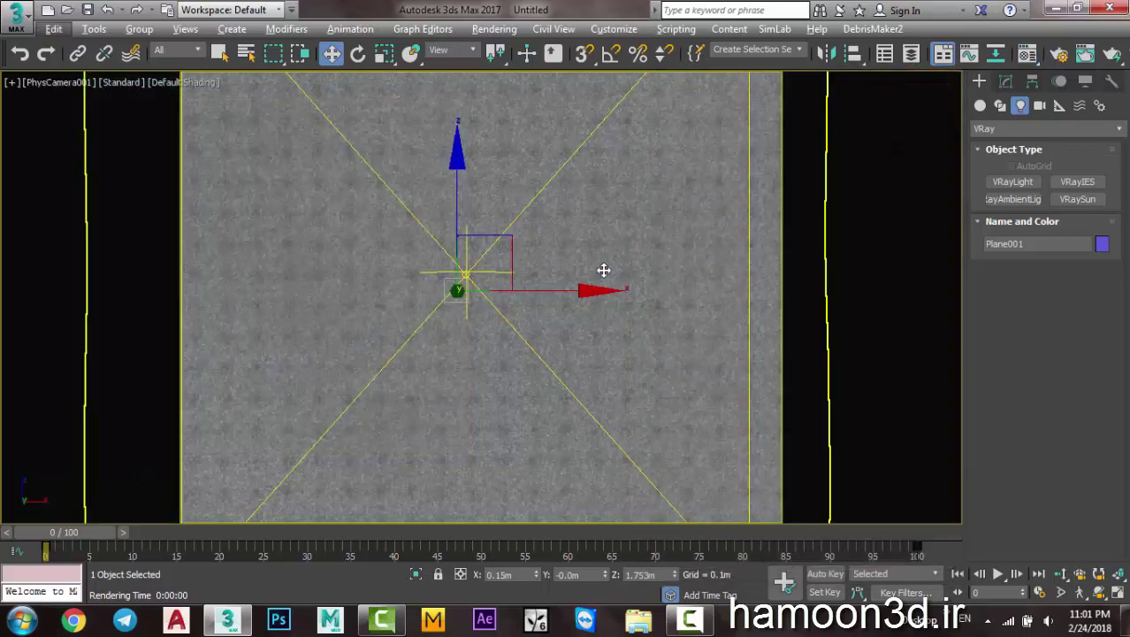
pyautogui.click(604, 270)
pyautogui.hotkey('shift', 'q')
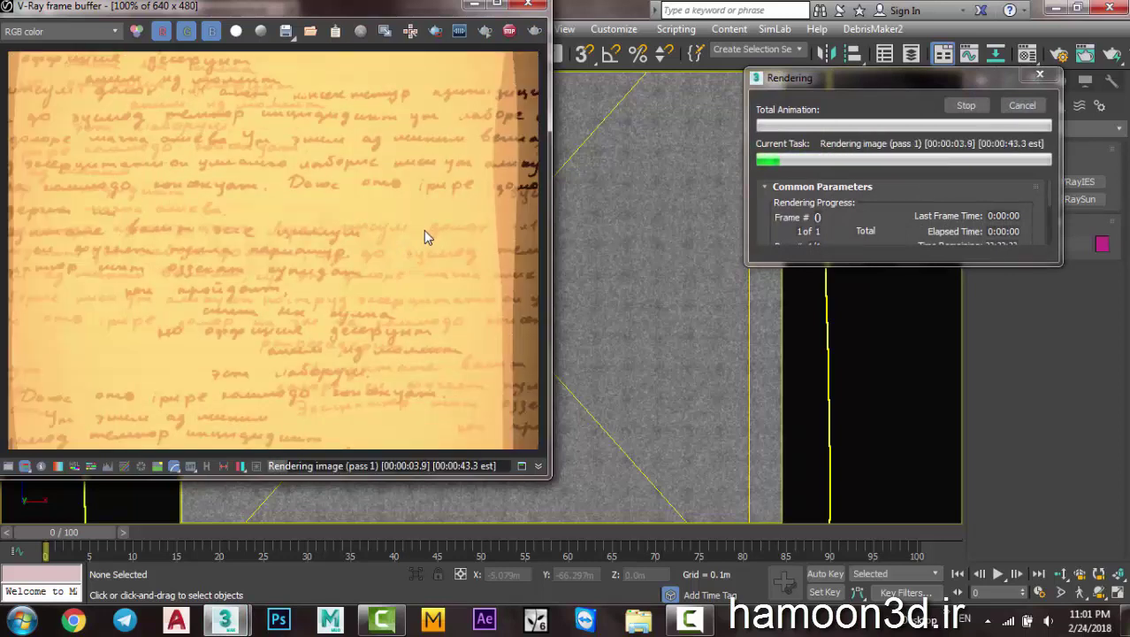
pyautogui.press('Escape')
pyautogui.click(475, 5)
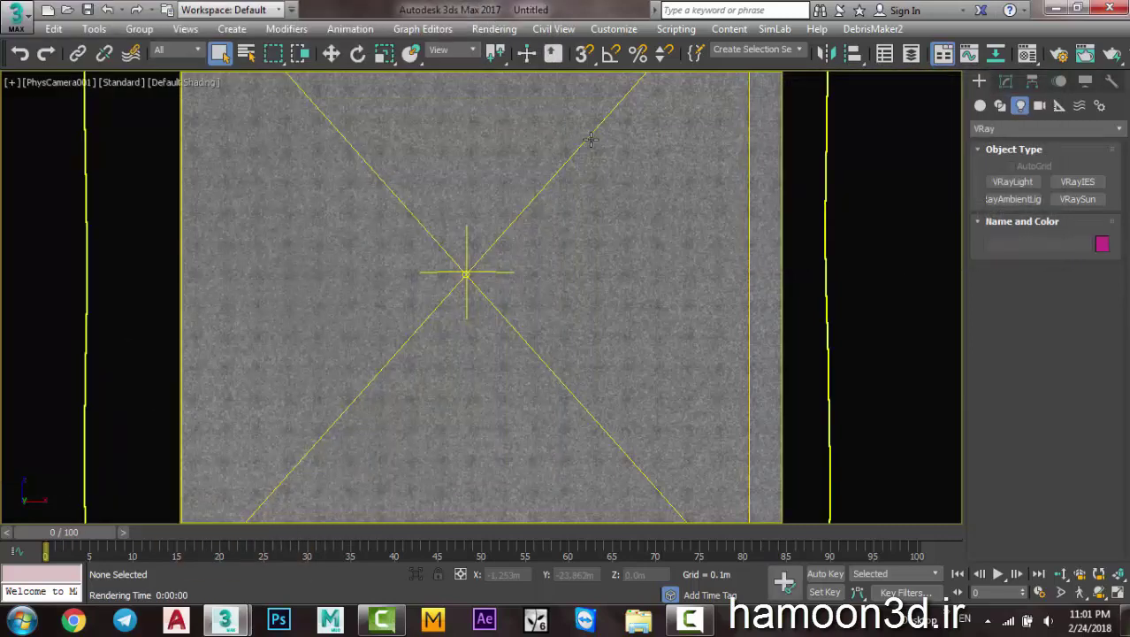
# Filter selection to Lights, select VRayLight001 and set its Multiplier to 30
pyautogui.click(177, 49)
pyautogui.click(183, 110)
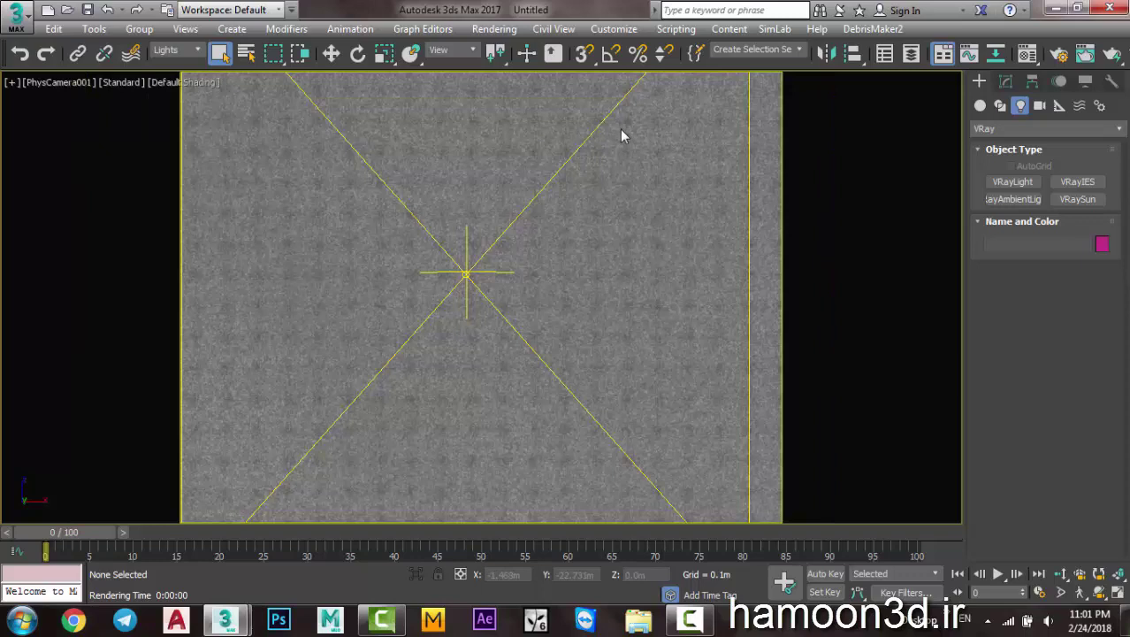
pyautogui.hotkey('ctrl', 'a')
pyautogui.click(1005, 81)
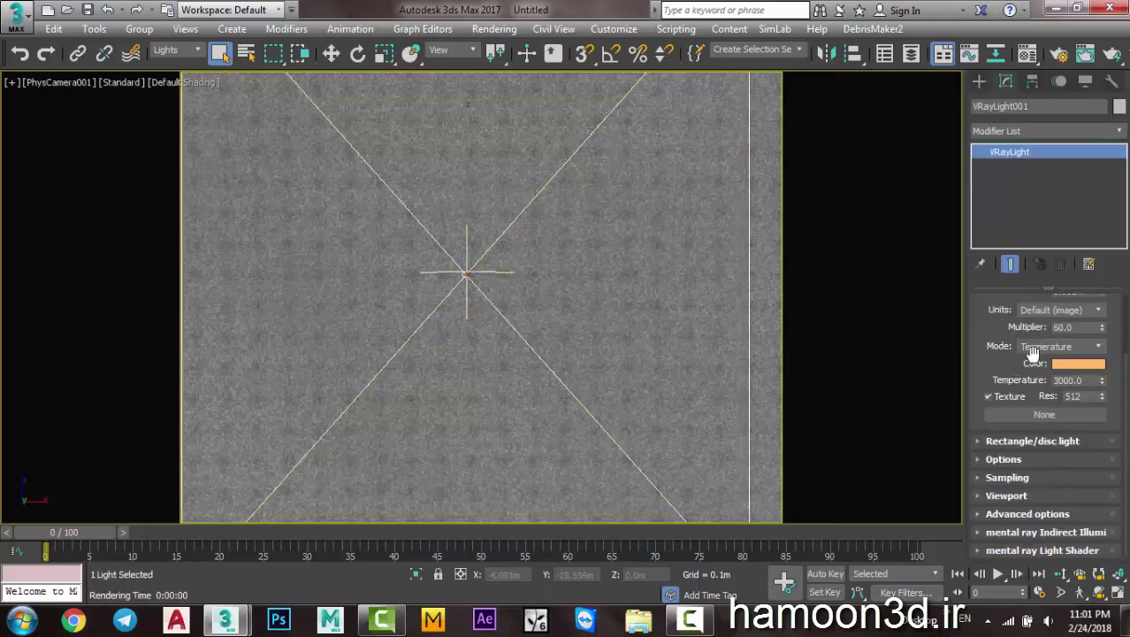
pyautogui.doubleClick(1081, 328)
pyautogui.write('30')
pyautogui.press('Return')
# Render the paper at multiplier 30, review the frame buffer and close it
pyautogui.hotkey('shift', 'q')
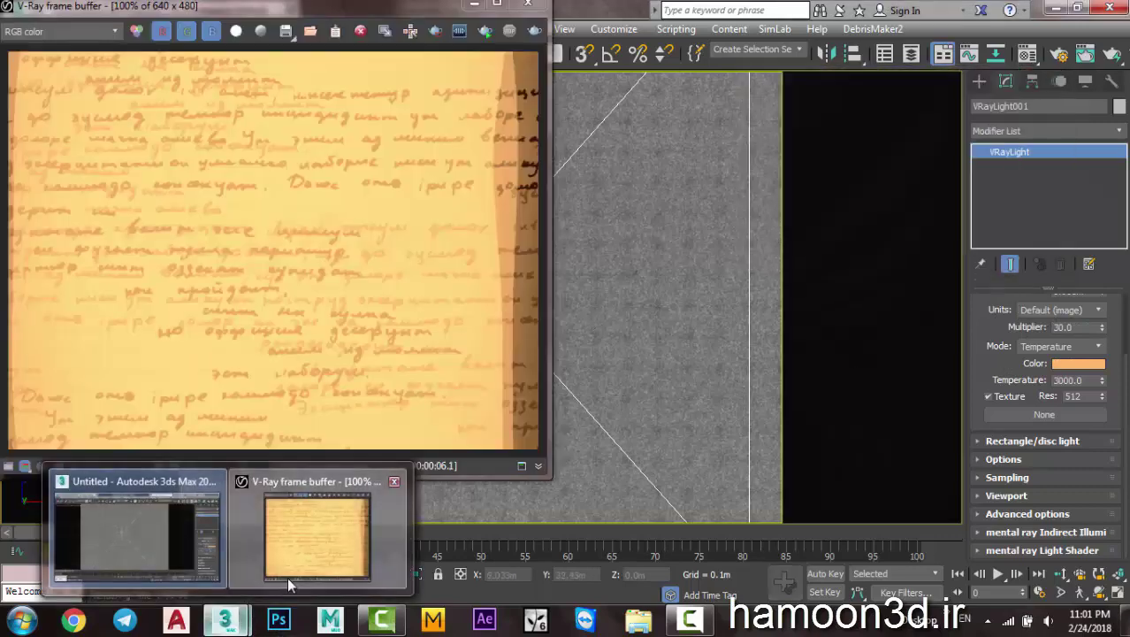
pyautogui.moveTo(225, 620)
pyautogui.click(287, 577)
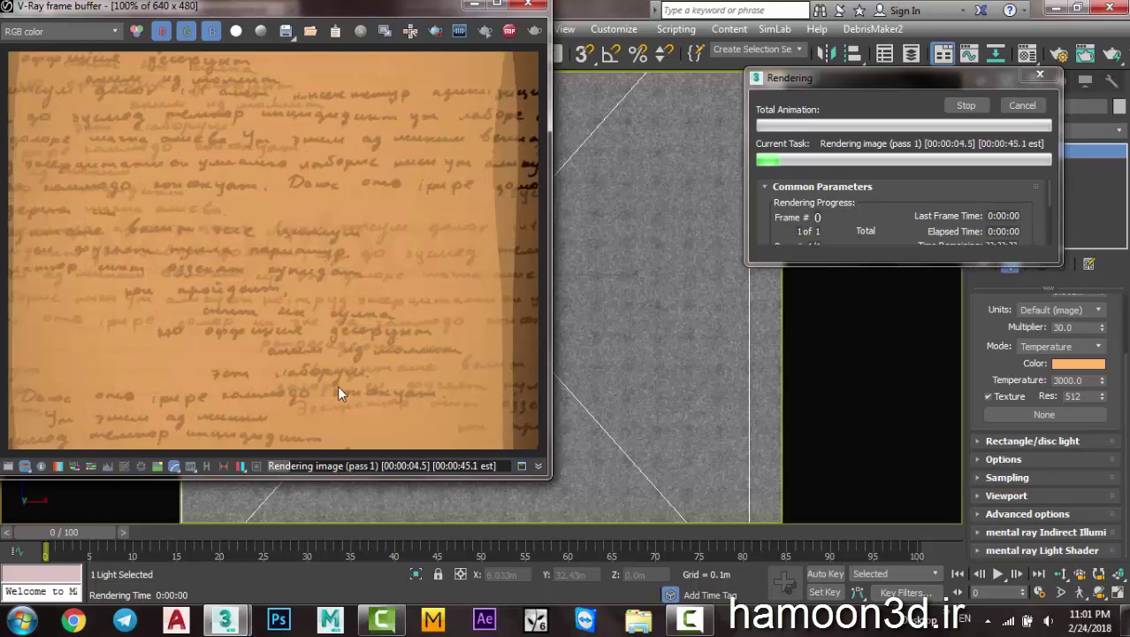
pyautogui.click(531, 11)
# In a Perspective view, change the VRayLight type to Disc
pyautogui.click(979, 80)
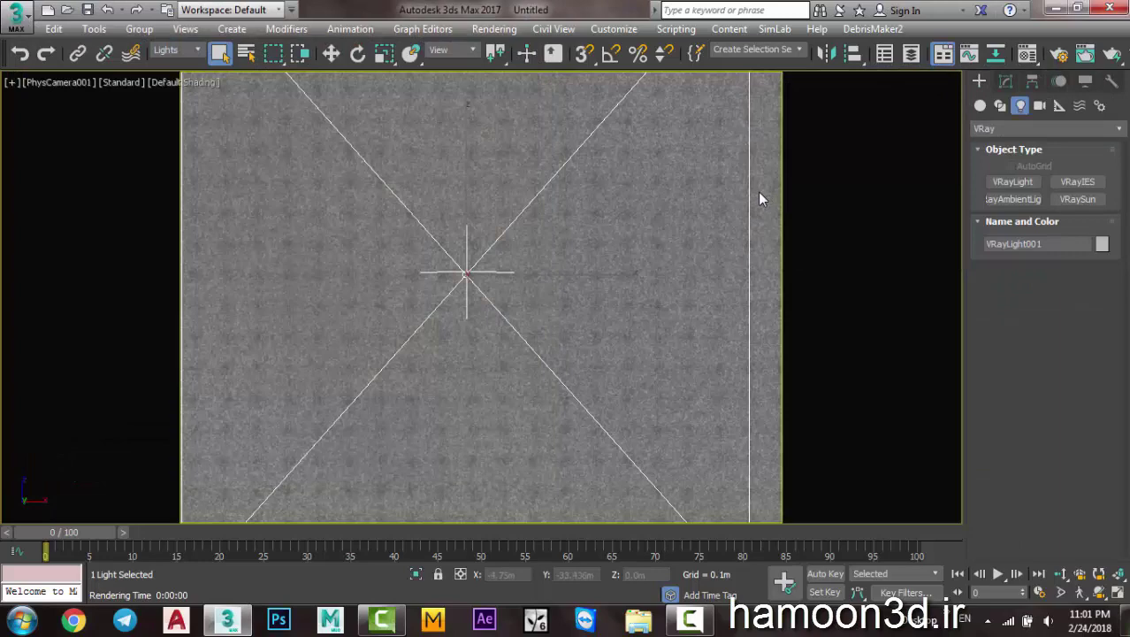
pyautogui.press('p')
pyautogui.moveTo(716, 238)
pyautogui.keyDown('alt'); pyautogui.mouseDown(button='middle')
pyautogui.moveTo(530, 320)
pyautogui.moveTo(485, 295)
pyautogui.mouseUp(button='middle'); pyautogui.keyUp('alt')
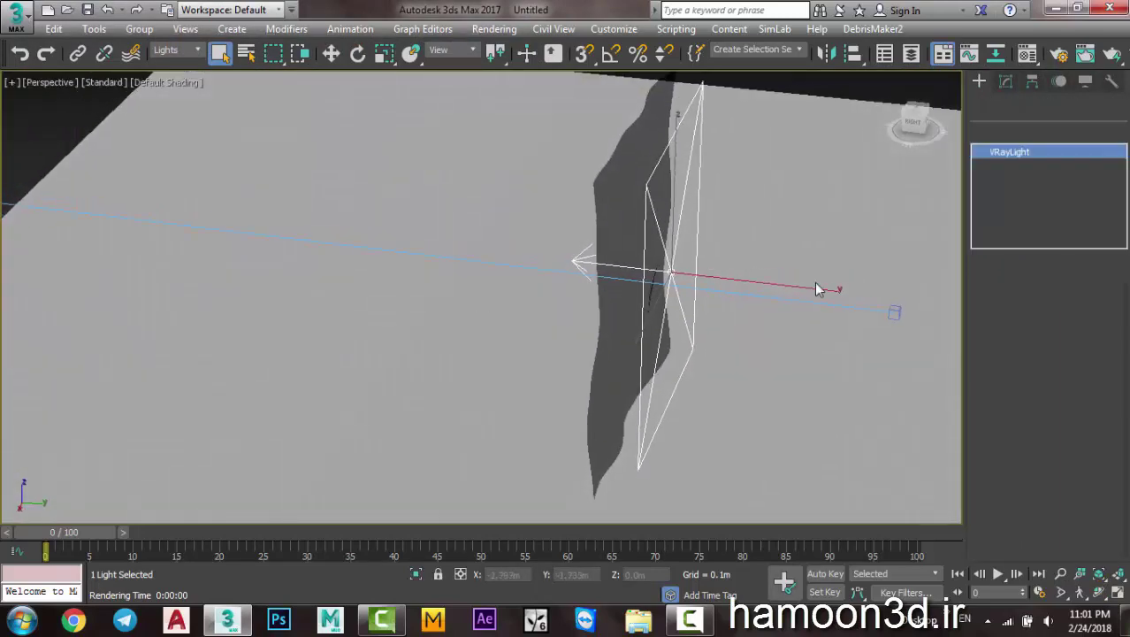
pyautogui.click(1083, 327)
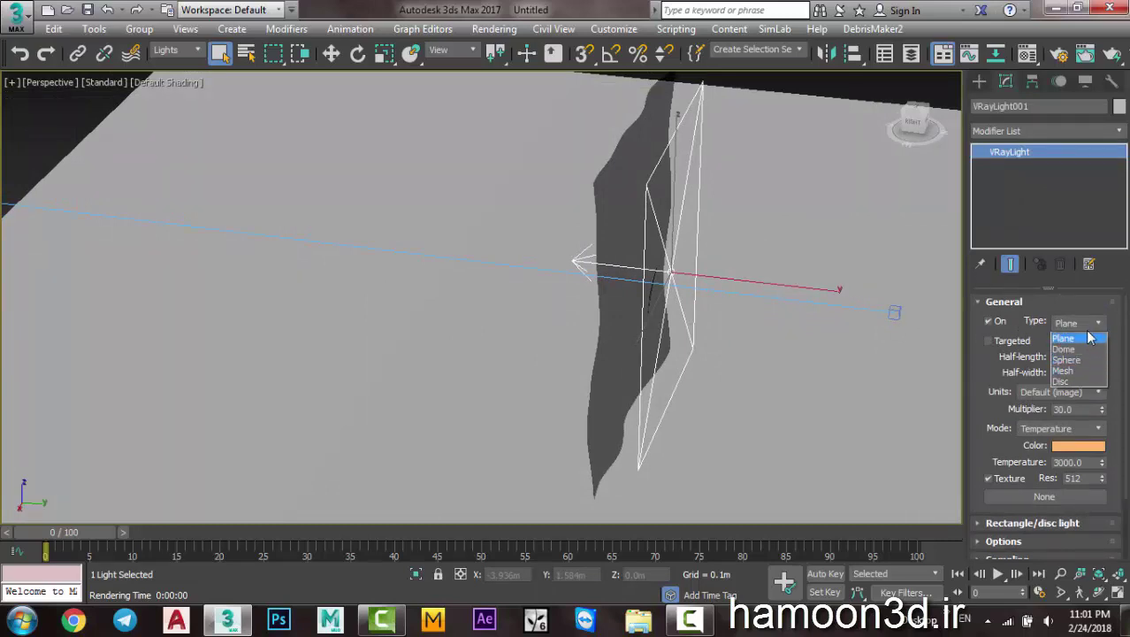
pyautogui.click(1079, 381)
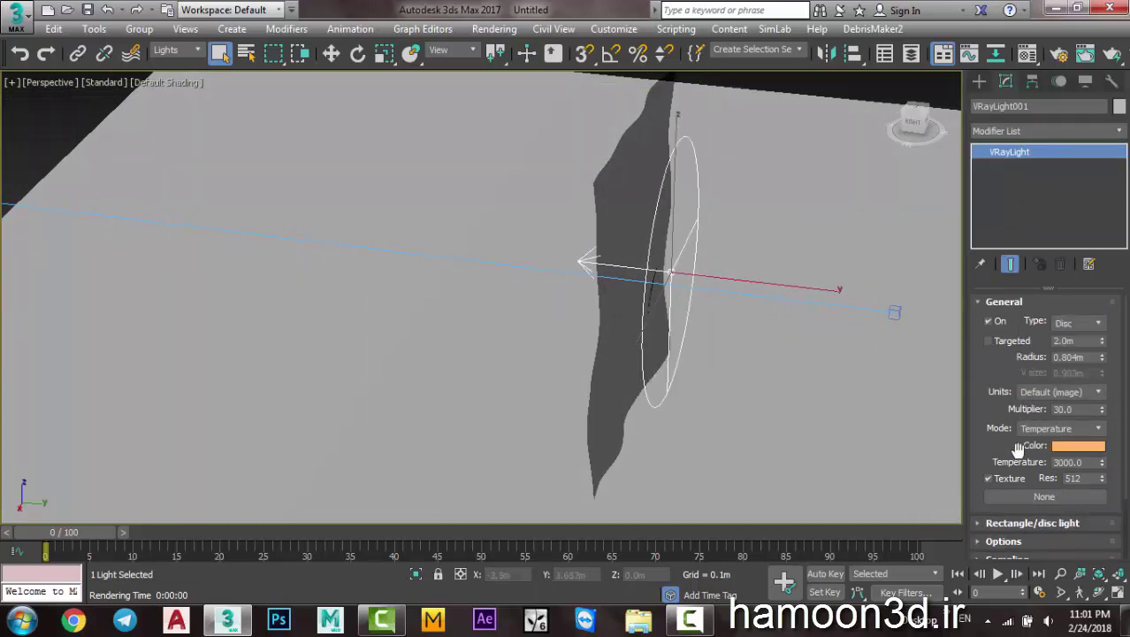
# Set the disc light's Preview to Selected and Directional to 0.75
pyautogui.moveTo(1017, 449); pyautogui.dragTo(1041, 297)
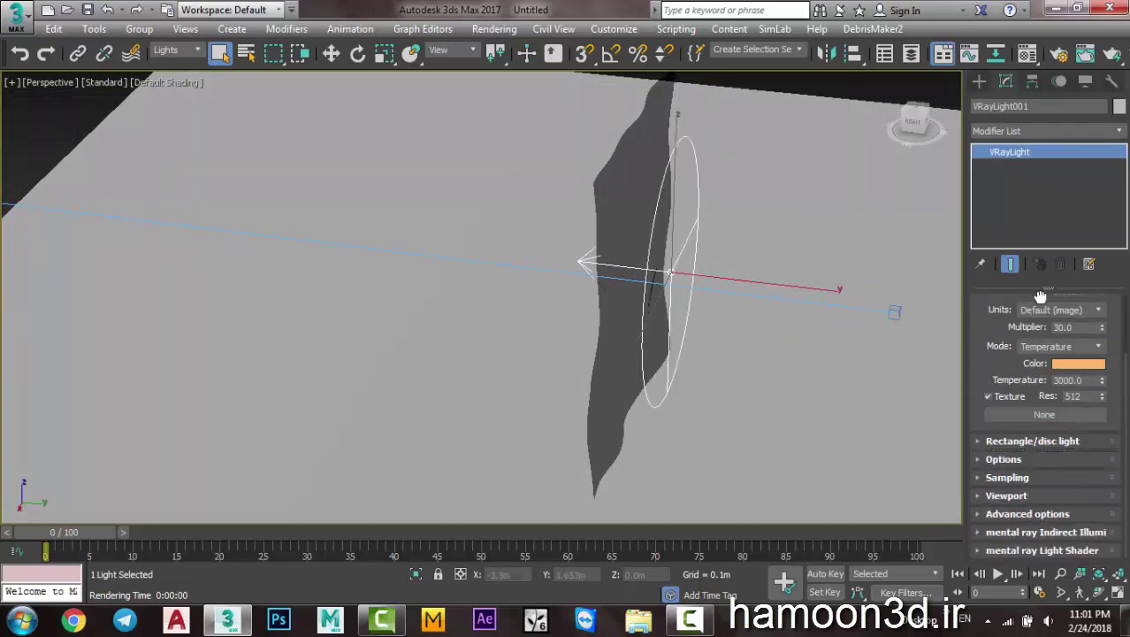
pyautogui.click(1063, 441)
pyautogui.click(1063, 480)
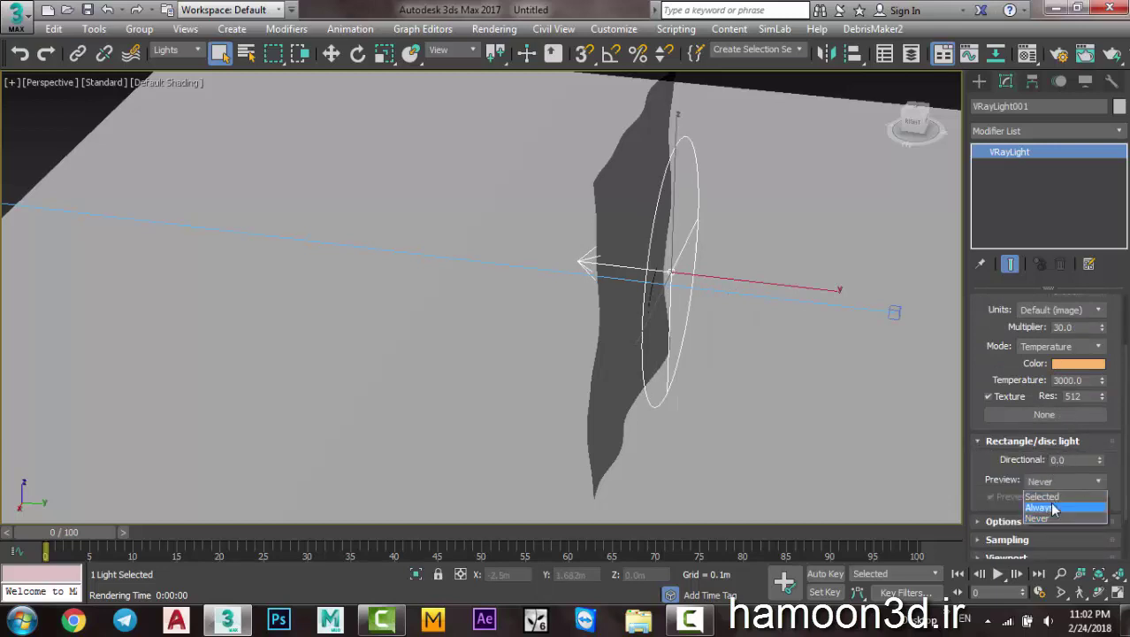
pyautogui.click(1048, 496)
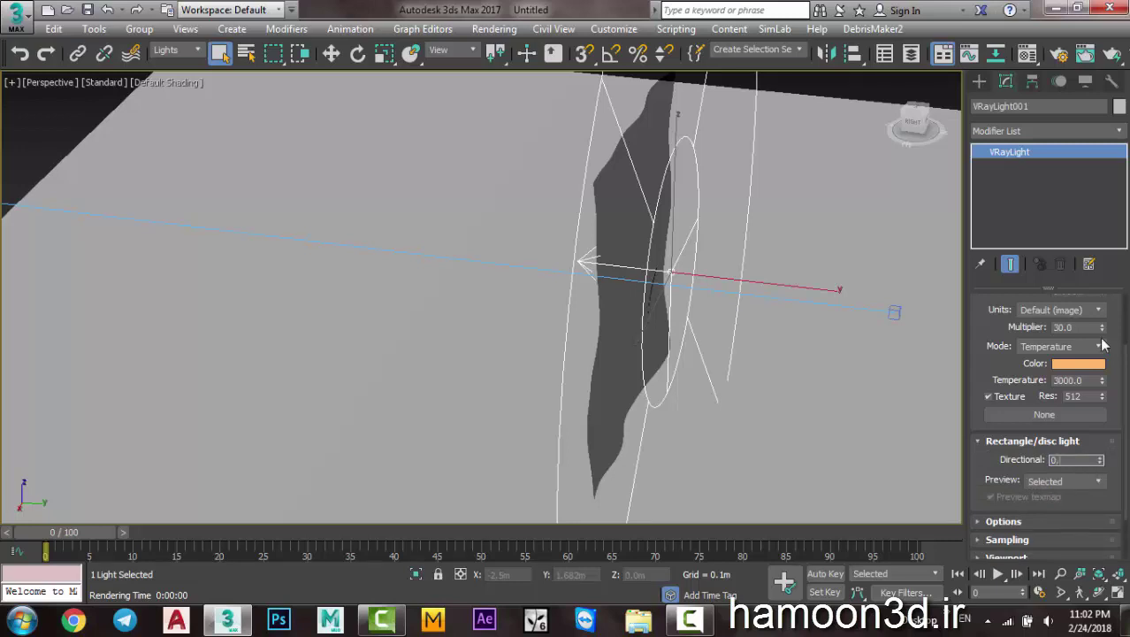
pyautogui.click(1077, 459)
pyautogui.write('75')
pyautogui.press('Return')
# Move the light along Y beside the paper and view the scene through the light
pyautogui.scroll(-3, 761, 205)
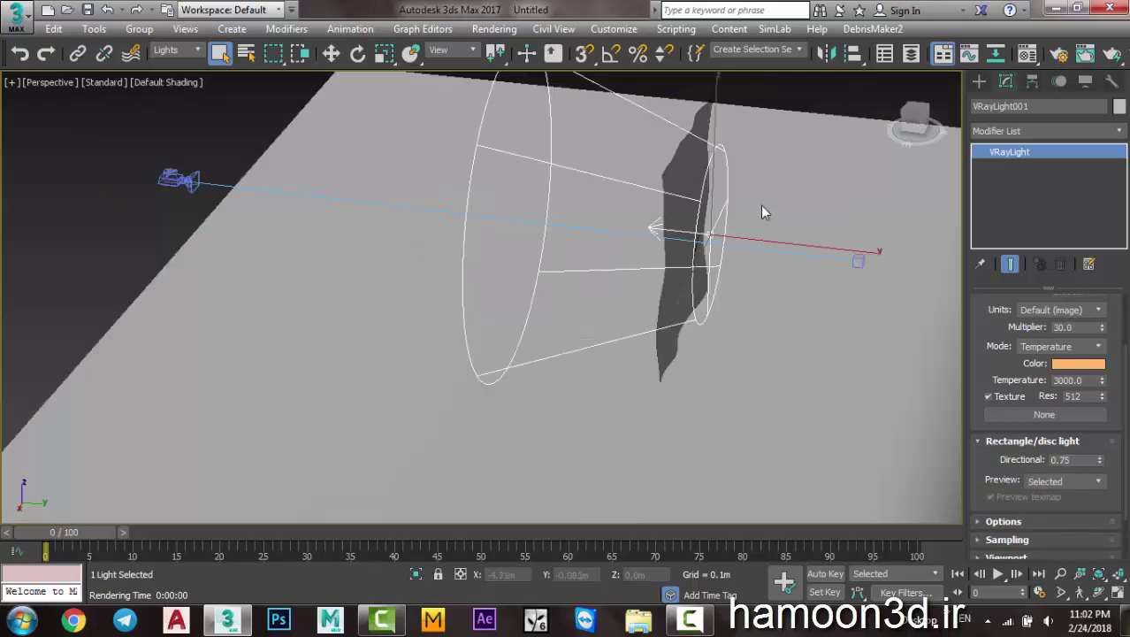
pyautogui.press('w')
pyautogui.moveTo(750, 267); pyautogui.dragTo(891, 304)
pyautogui.moveTo(891, 304)
pyautogui.keyDown('alt'); pyautogui.mouseDown(button='middle')
pyautogui.moveTo(831, 323)
pyautogui.moveTo(901, 306)
pyautogui.mouseUp(button='middle'); pyautogui.keyUp('alt')
pyautogui.hotkey('shift', '4')
# Render the disc-lit handwritten paper and zoom in and out in the V-Ray frame buffer
pyautogui.hotkey('shift', 'q')
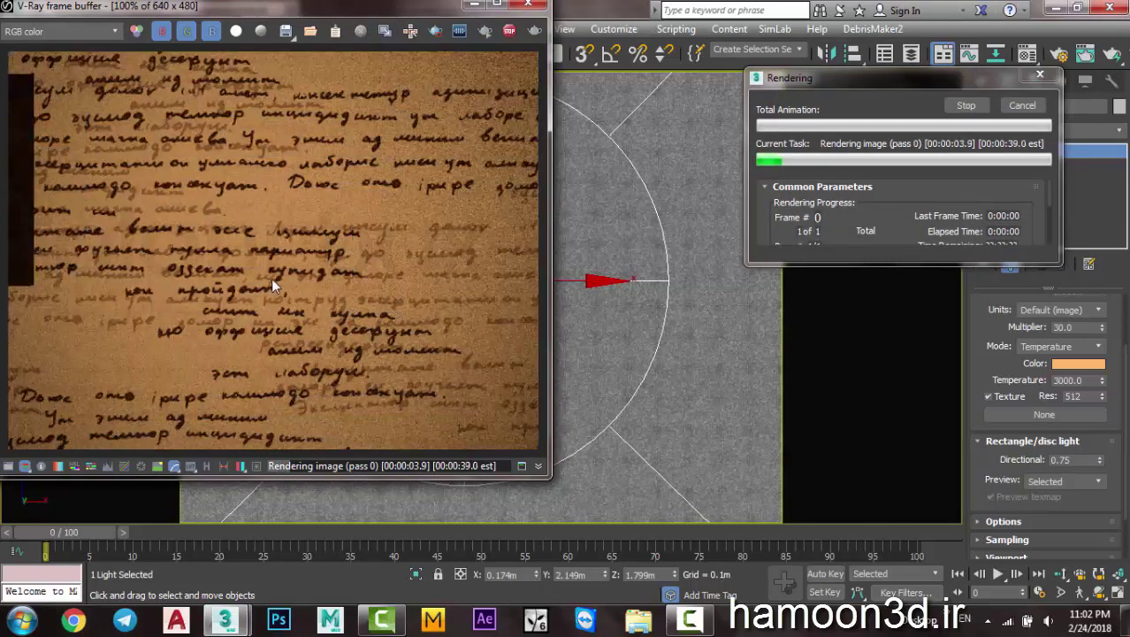
pyautogui.scroll(-1, 255, 268)
pyautogui.scroll(1, 256, 268)
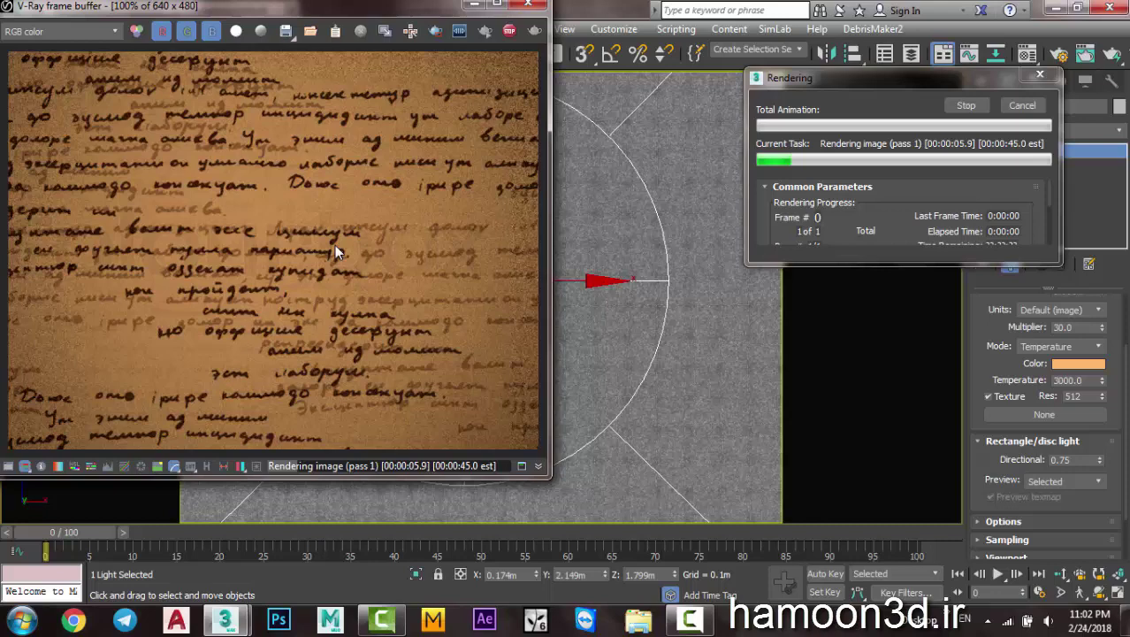
pyautogui.scroll(1, 304, 268)
pyautogui.scroll(-1, 304, 268)
pyautogui.scroll(-1, 314, 262)
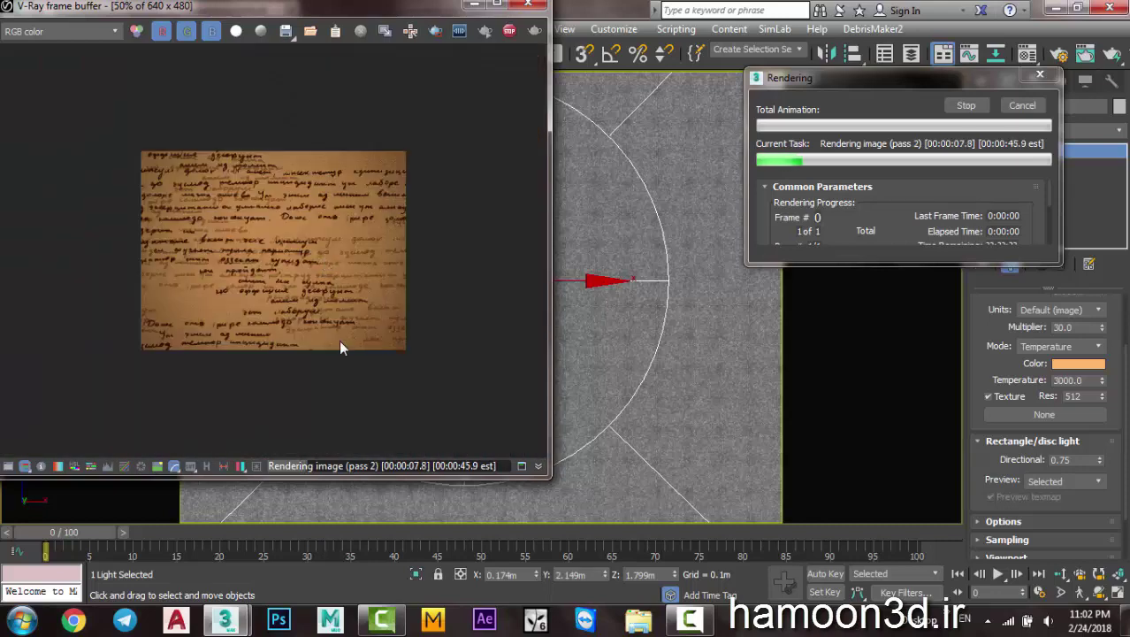
pyautogui.scroll(1, 338, 340)
pyautogui.scroll(1, 265, 274)
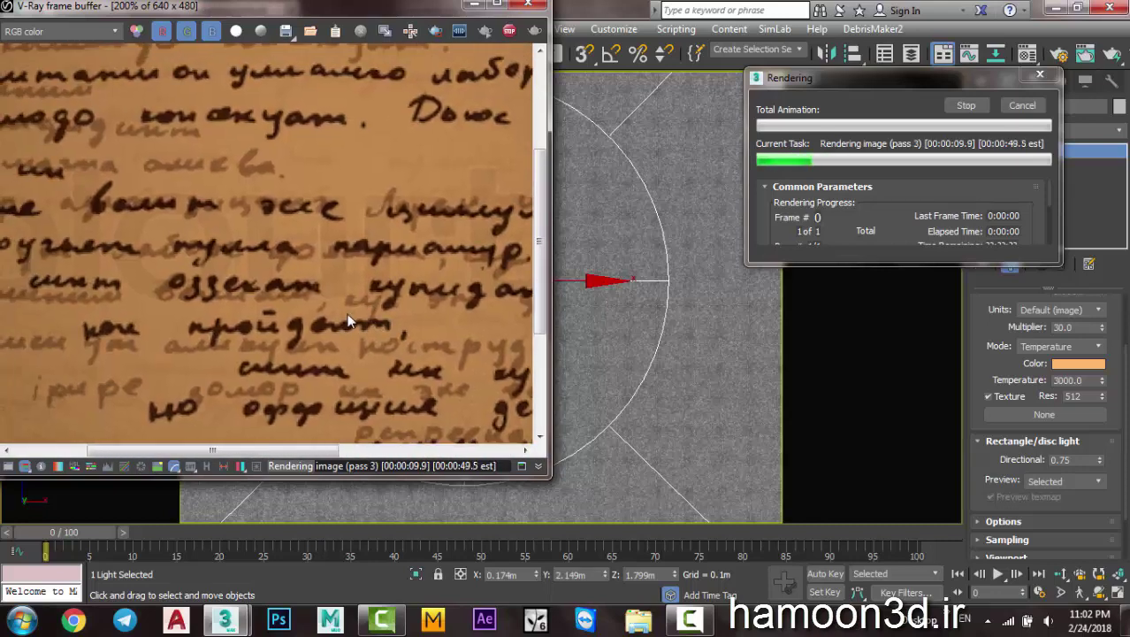
pyautogui.scroll(-1, 345, 319)
pyautogui.scroll(-1, 327, 314)
pyautogui.scroll(1, 319, 315)
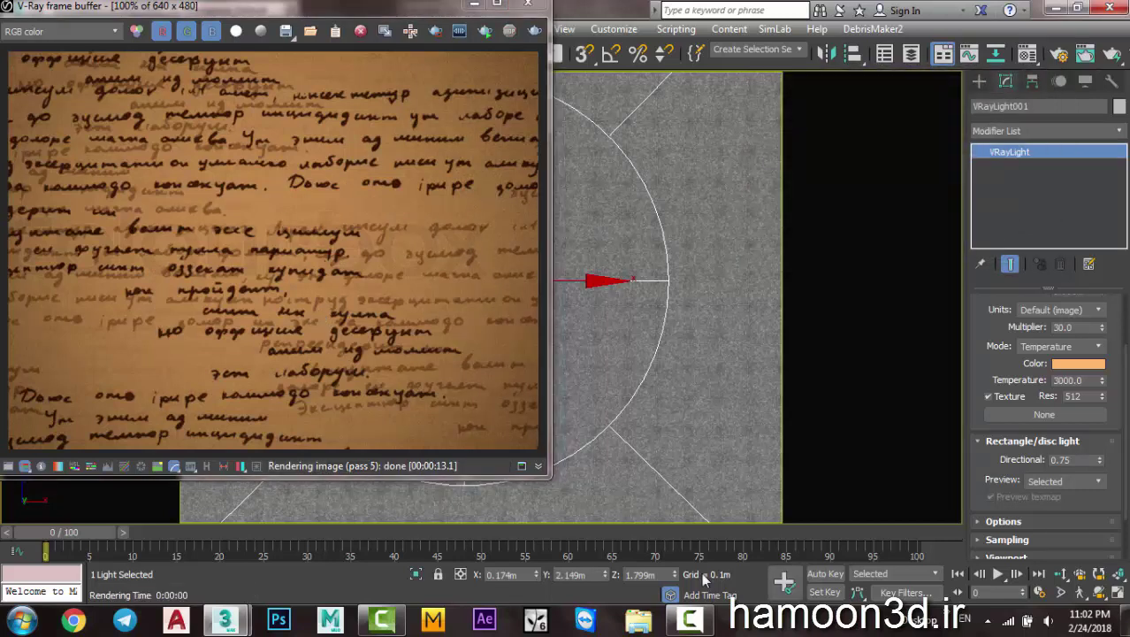
pyautogui.click(690, 621)
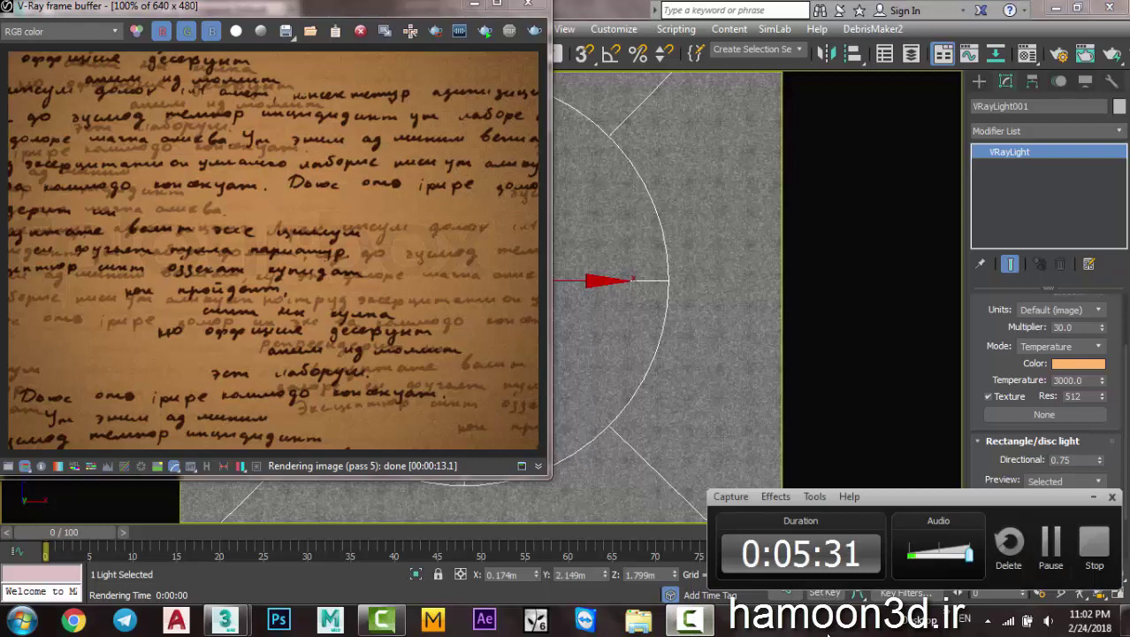